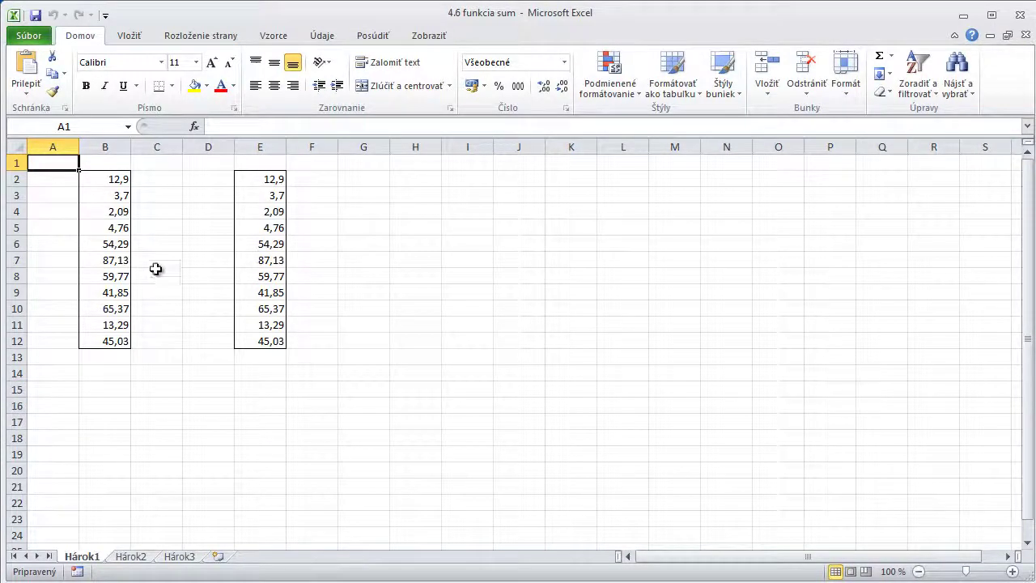
# Select B2:B12 to preview their sum, then pick cell B13 below them
pyautogui.click(119, 181)
pyautogui.moveTo(118, 181); pyautogui.dragTo(120, 341)
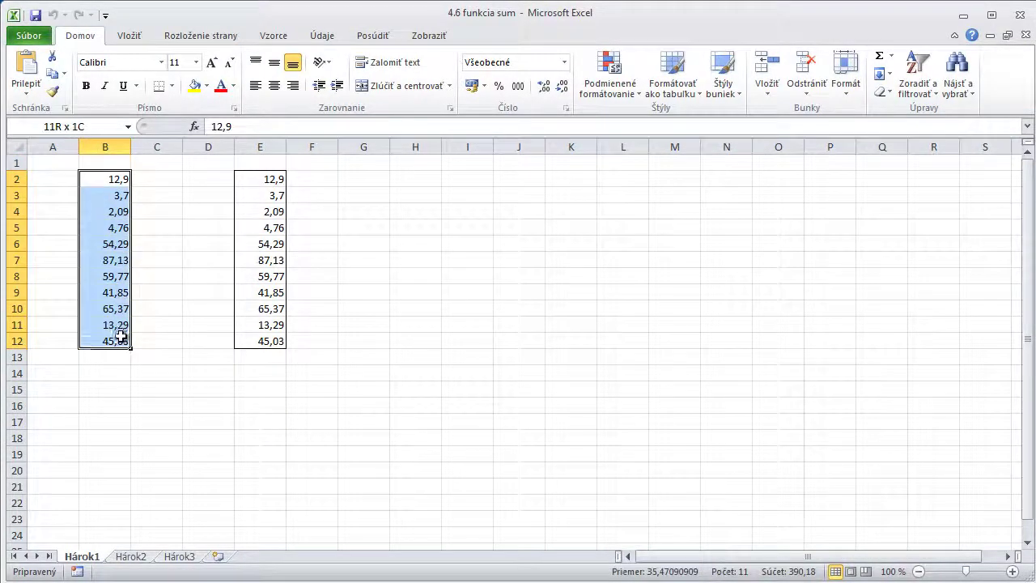
pyautogui.click(123, 356)
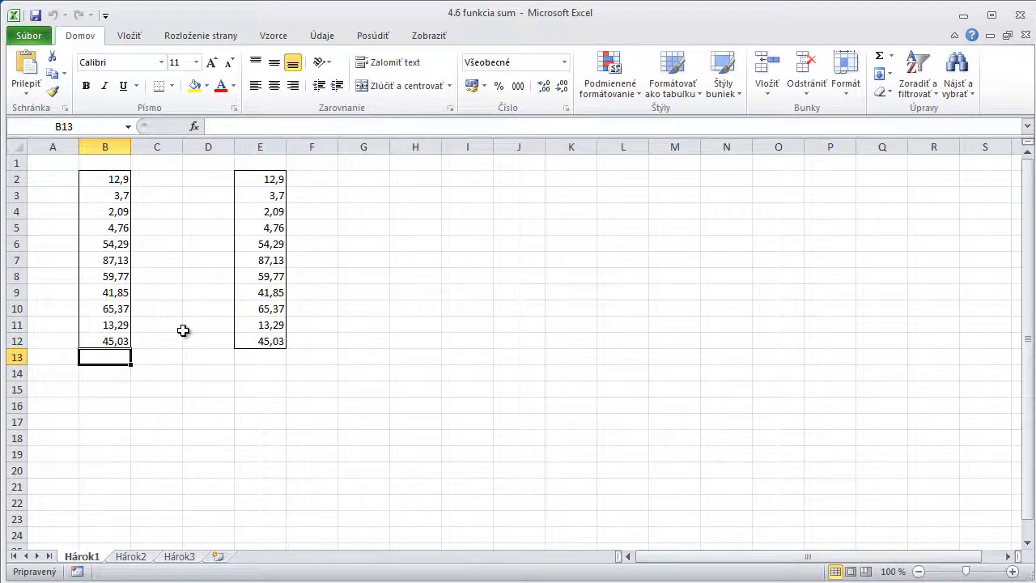
# Try an addition formula =B2+B3+B4 in B13, then erase it
pyautogui.write('=')
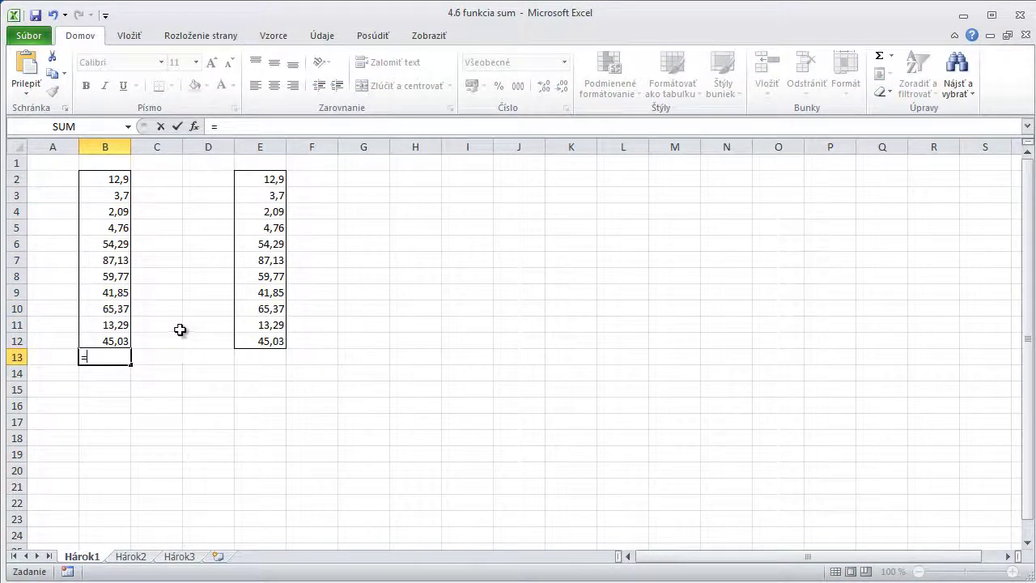
pyautogui.click(103, 178)
pyautogui.write('+')
pyautogui.click(106, 199)
pyautogui.write('+')
pyautogui.click(123, 213)
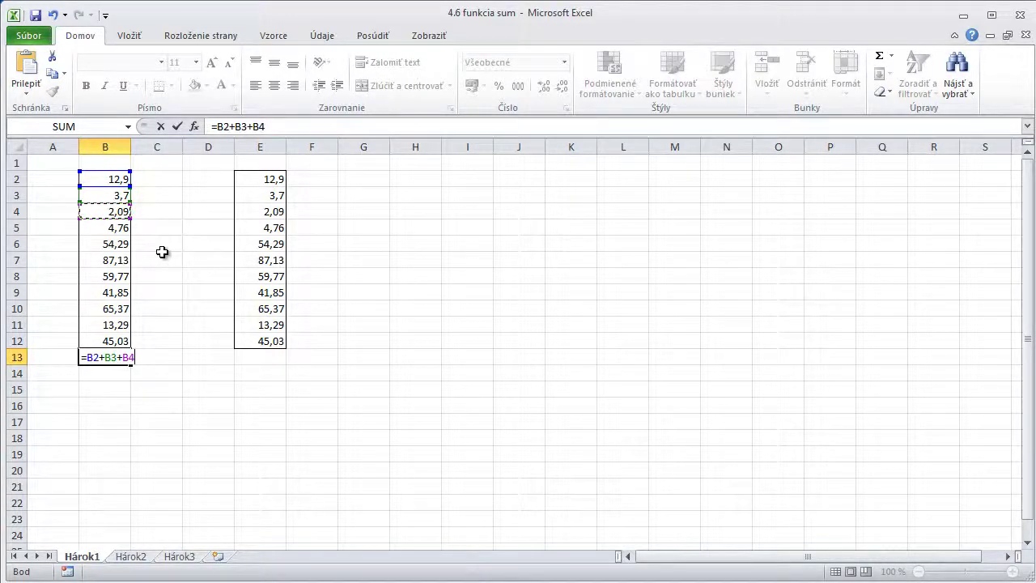
pyautogui.press('BackSpace')
pyautogui.press('BackSpace')
pyautogui.press('BackSpace')
pyautogui.press('BackSpace')
pyautogui.press('BackSpace')
pyautogui.press('BackSpace')
pyautogui.press('BackSpace')
pyautogui.press('BackSpace')
pyautogui.press('BackSpace')
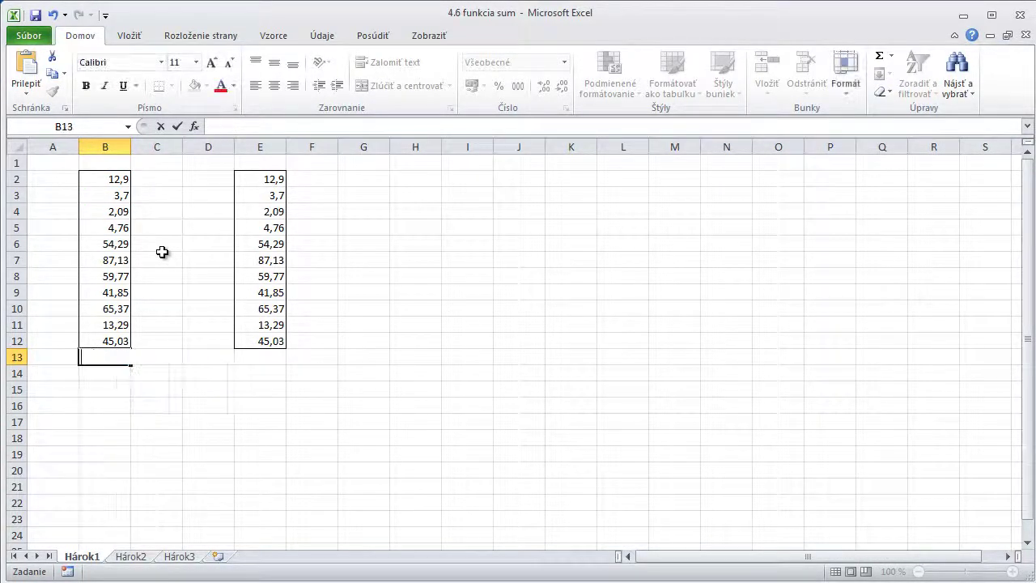
# Enter =sum( with B2;B3;B4;B5 as separate arguments, then start deleting them
pyautogui.write('=s')
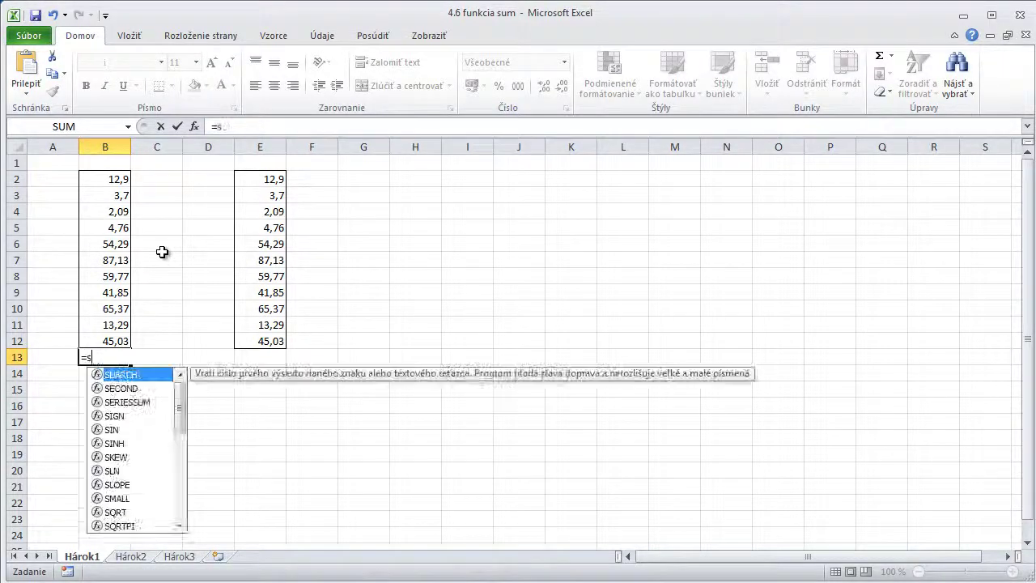
pyautogui.write('um')
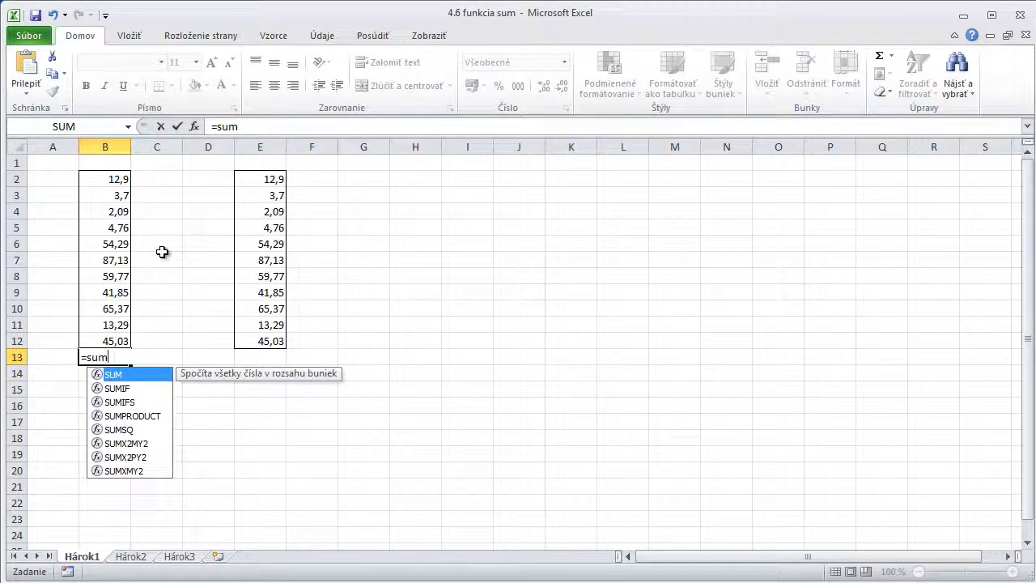
pyautogui.write('(')
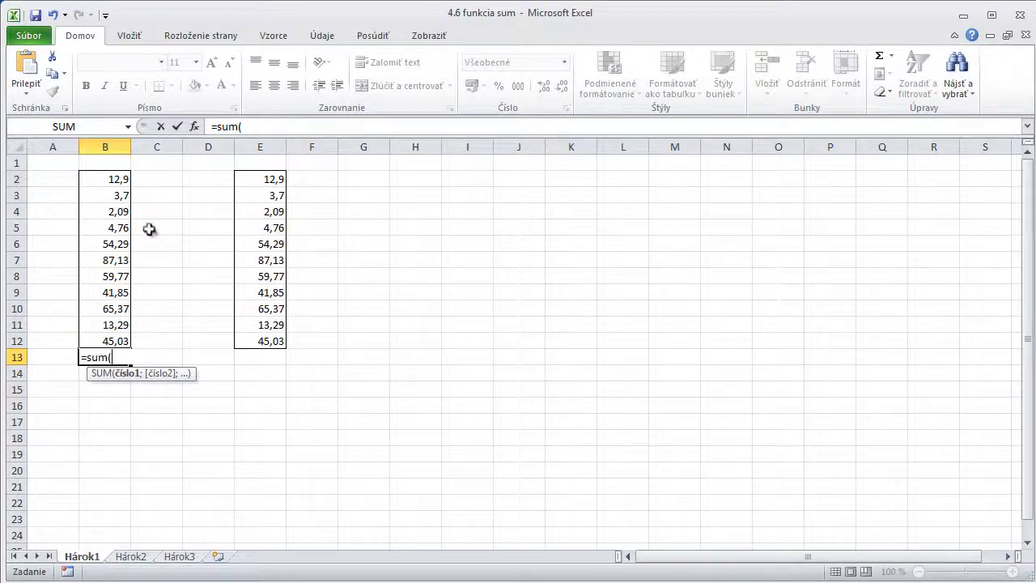
pyautogui.click(120, 180)
pyautogui.write(';')
pyautogui.click(121, 196)
pyautogui.write(';')
pyautogui.click(119, 212)
pyautogui.write(';')
pyautogui.click(117, 227)
pyautogui.write(';')
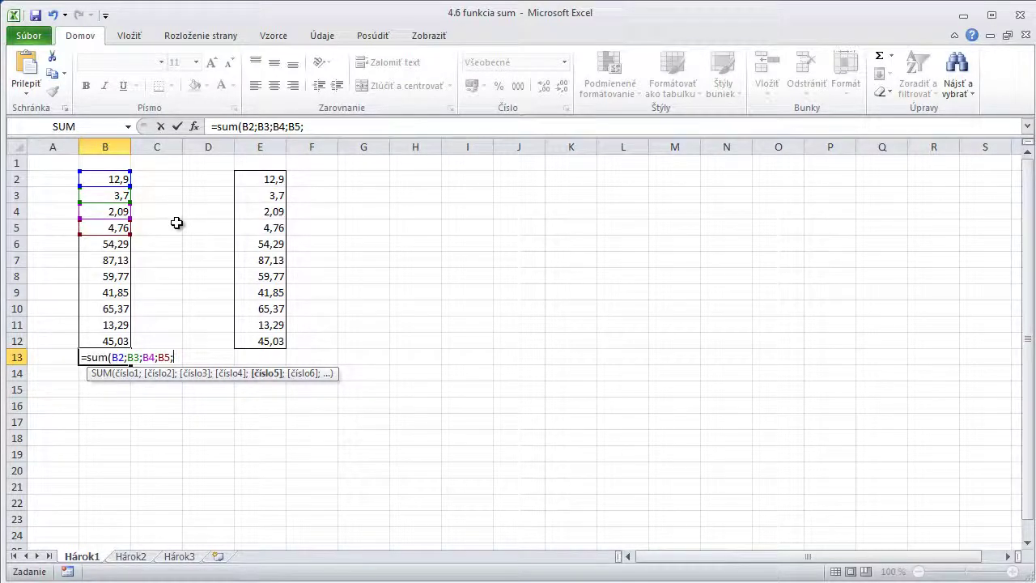
pyautogui.press('BackSpace')
pyautogui.press('BackSpace')
pyautogui.press('BackSpace')
pyautogui.press('BackSpace')
pyautogui.press('BackSpace')
pyautogui.press('BackSpace')
pyautogui.press('BackSpace')
pyautogui.press('BackSpace')
pyautogui.press('BackSpace')
pyautogui.press('BackSpace')
pyautogui.press('BackSpace')
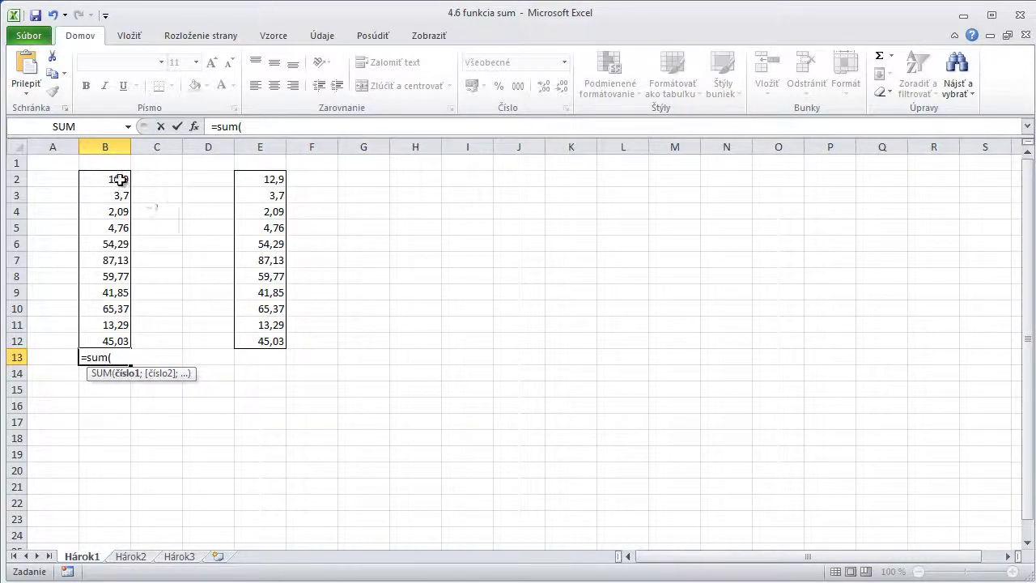
# Complete B13 as =SUM(B2:B12) showing 390,18, then select E2:E12
pyautogui.moveTo(119, 177); pyautogui.dragTo(121, 334)
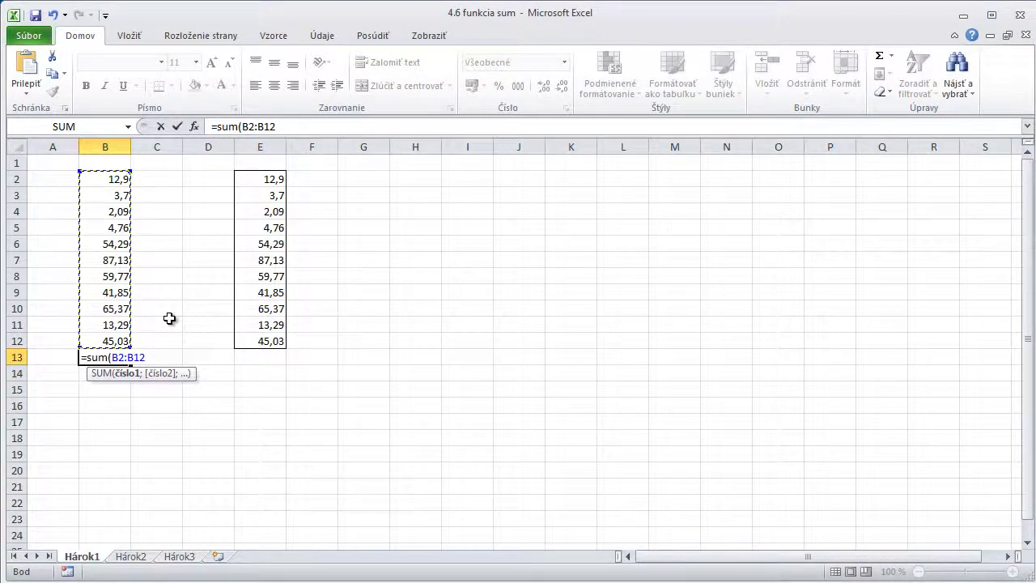
pyautogui.hotkey('ctrl', 'Return')
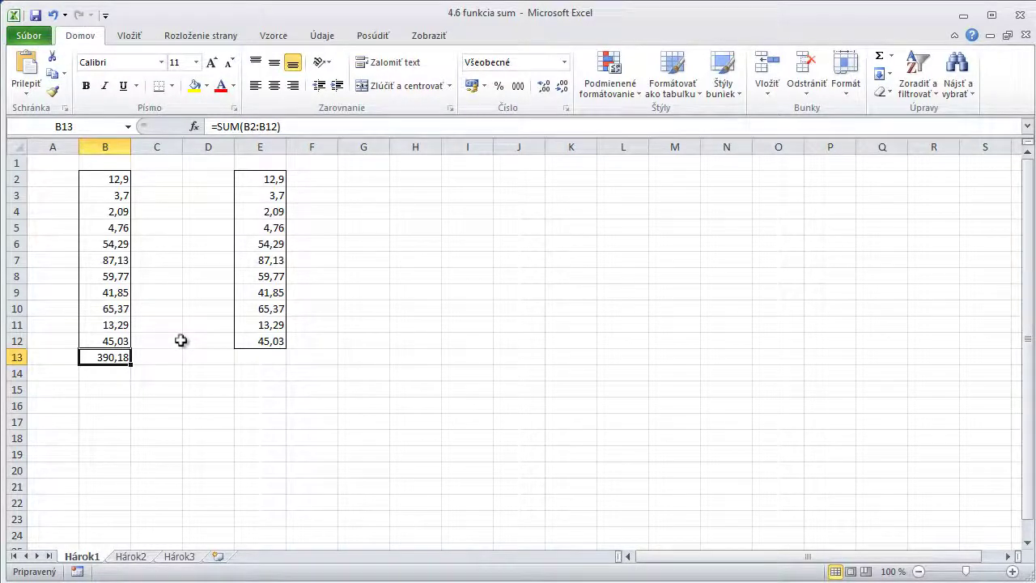
pyautogui.click(254, 355)
pyautogui.moveTo(259, 340); pyautogui.dragTo(263, 179)
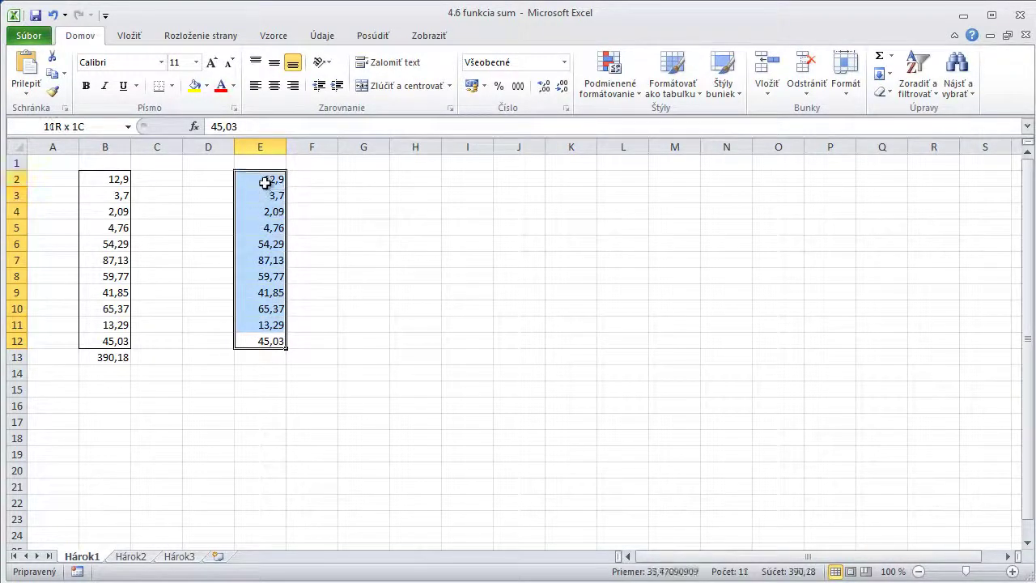
# AutoSum cell E13 to =SUM(E2:E12), showing 390,18, and reselect column E's numbers
pyautogui.click(260, 359)
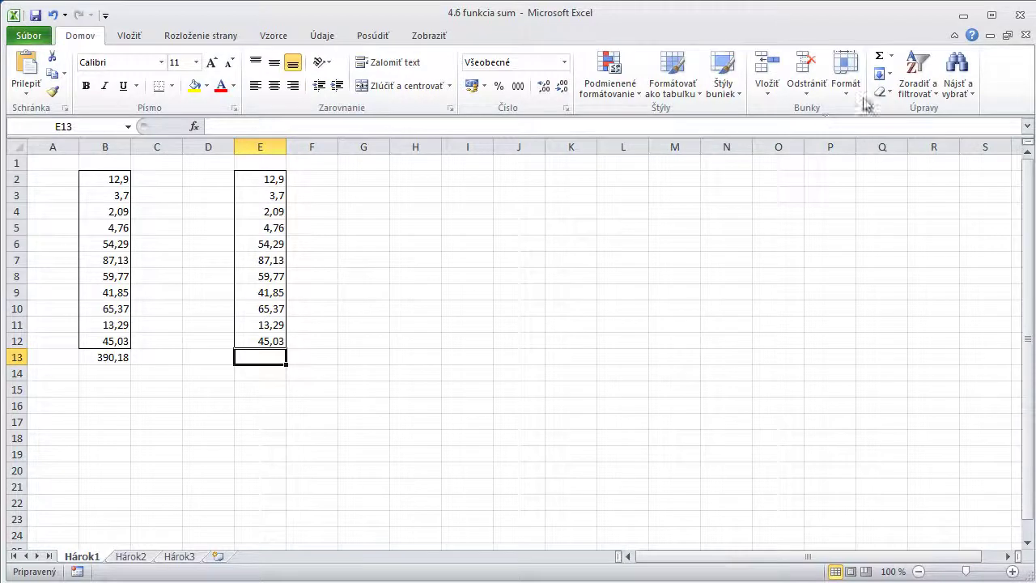
pyautogui.click(879, 57)
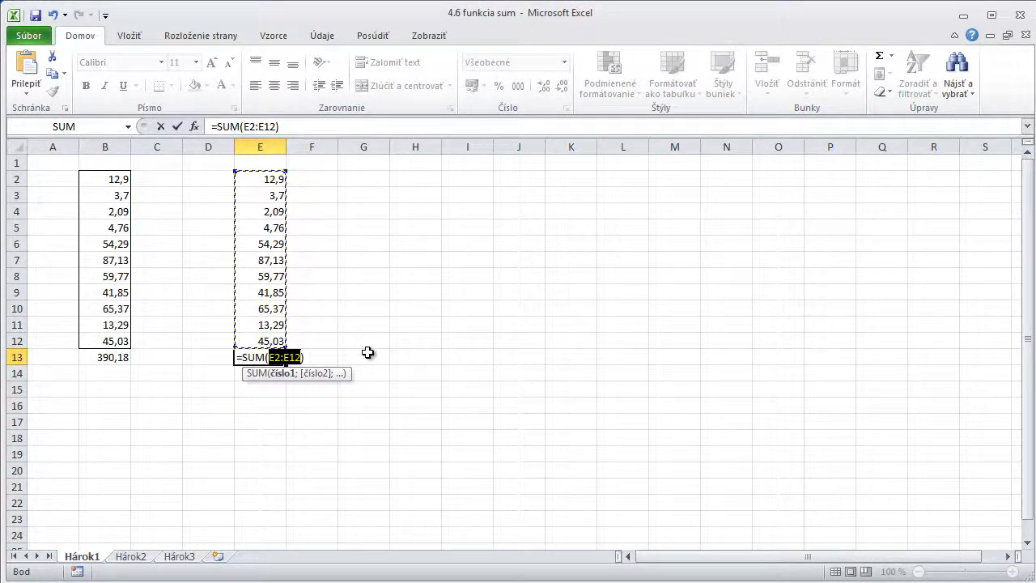
pyautogui.hotkey('ctrl', 'Return')
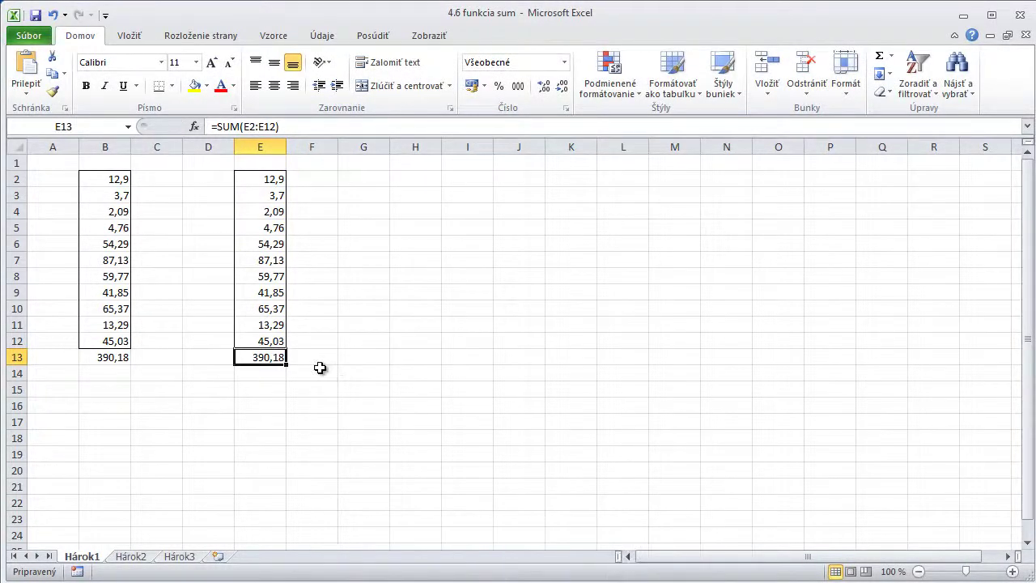
pyautogui.moveTo(277, 181); pyautogui.dragTo(277, 341)
# AutoSum H13 with the range set to E2:E12, giving 390,18
pyautogui.click(414, 362)
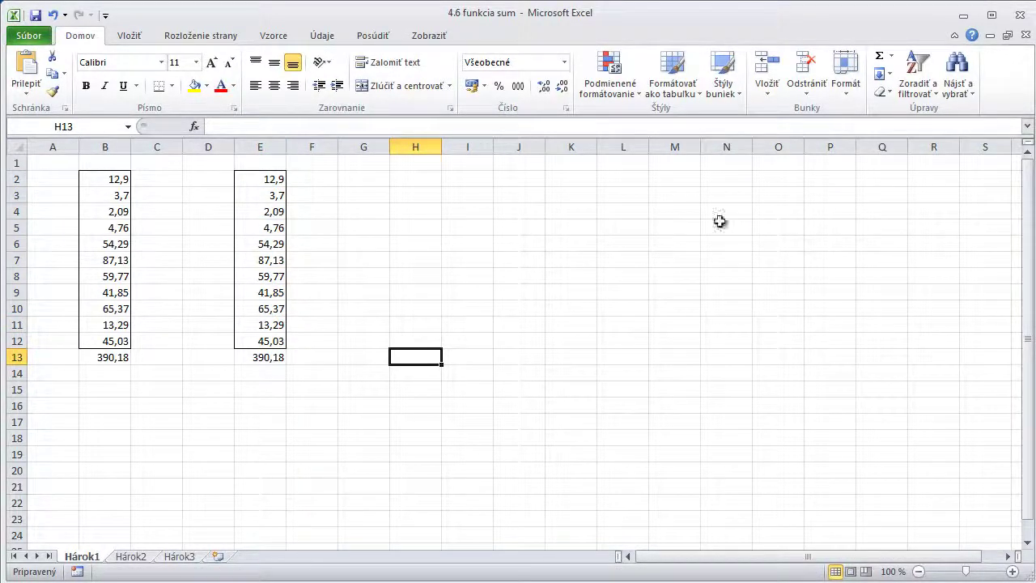
pyautogui.click(877, 58)
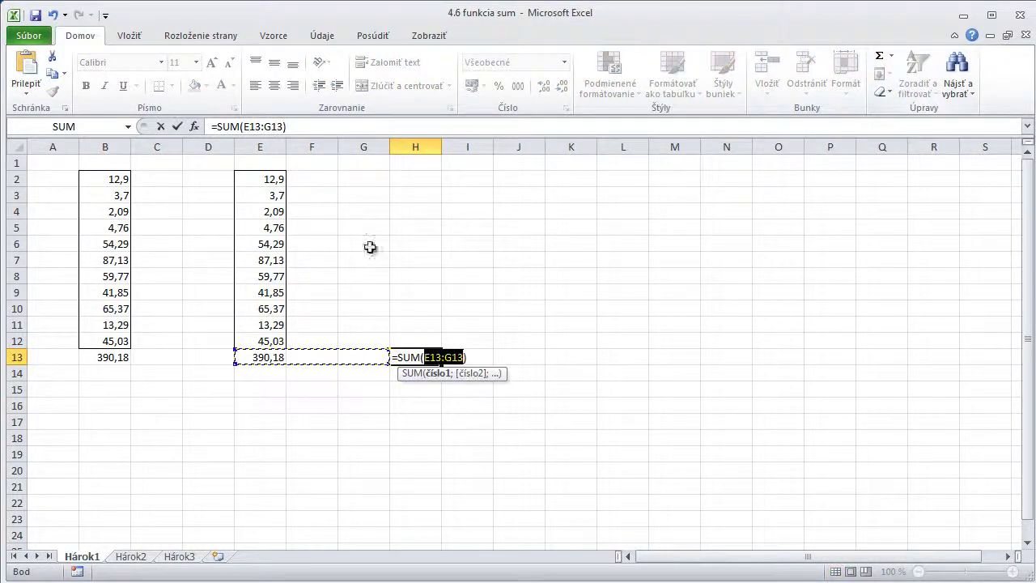
pyautogui.moveTo(271, 182); pyautogui.dragTo(277, 341)
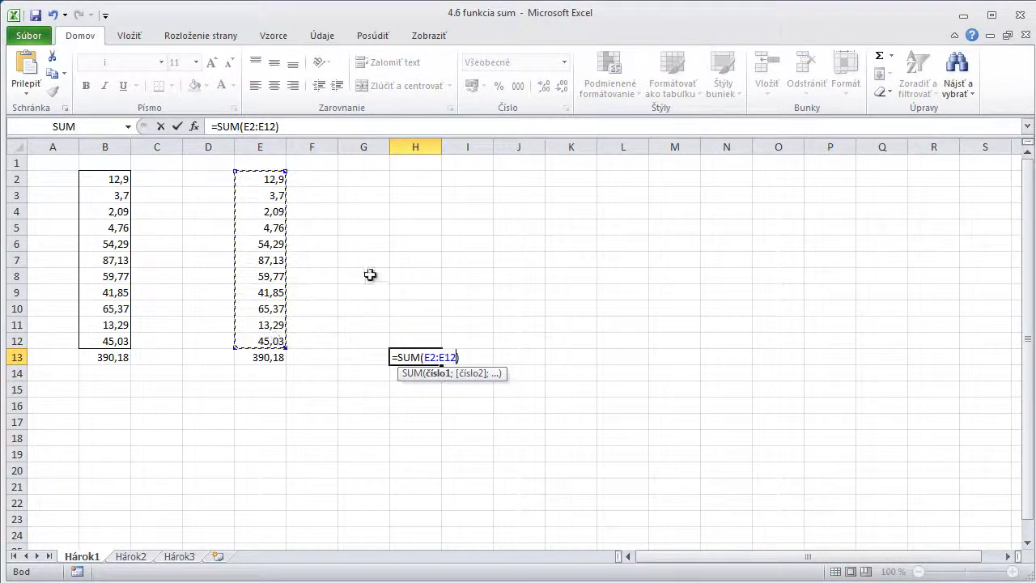
pyautogui.hotkey('ctrl', 'Return')
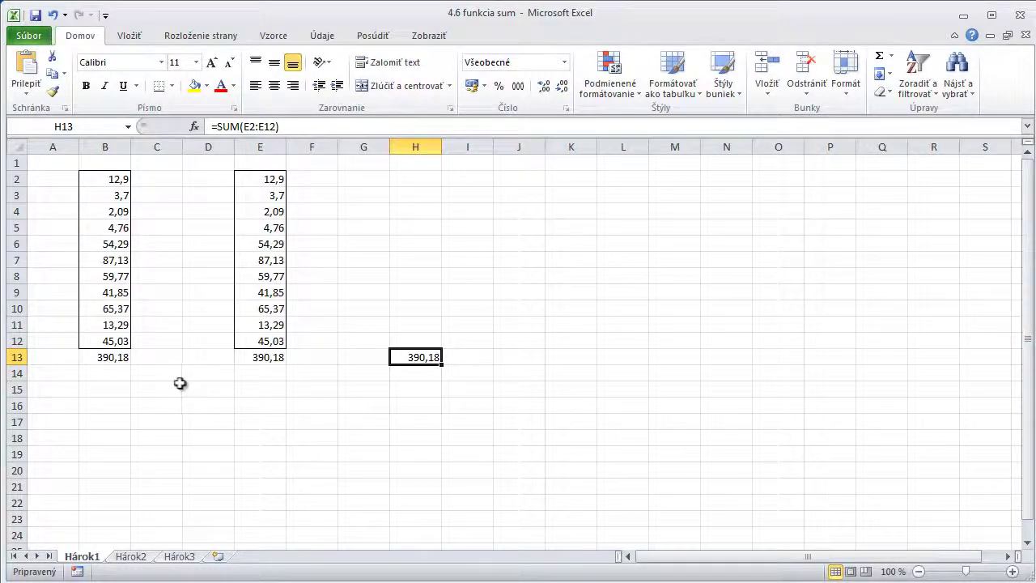
# Copy the B13 formula into C13, where =SUM(C2:C12) shows 0, then select B2:B12
pyautogui.click(122, 357)
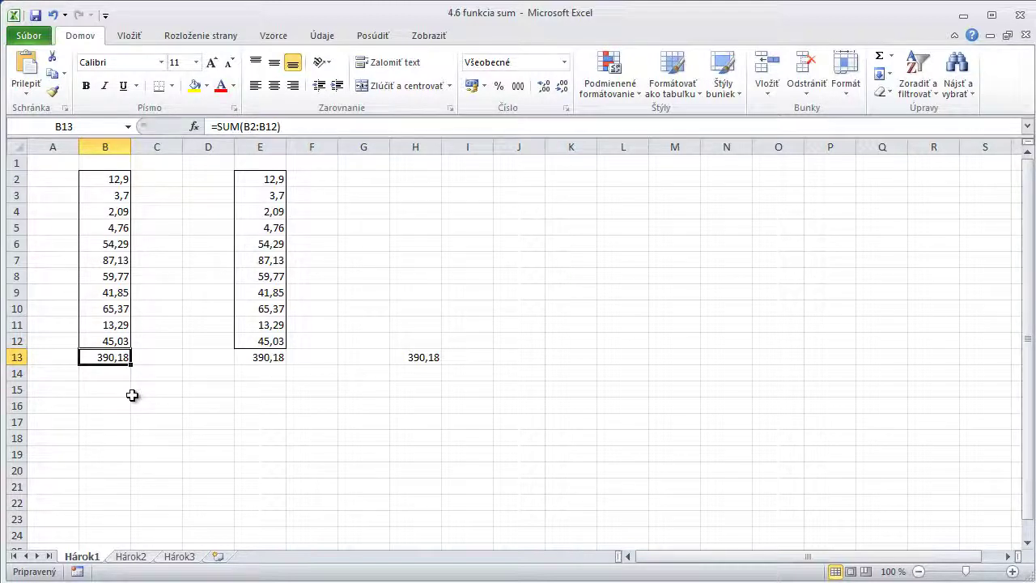
pyautogui.hotkey('ctrl', 'c')
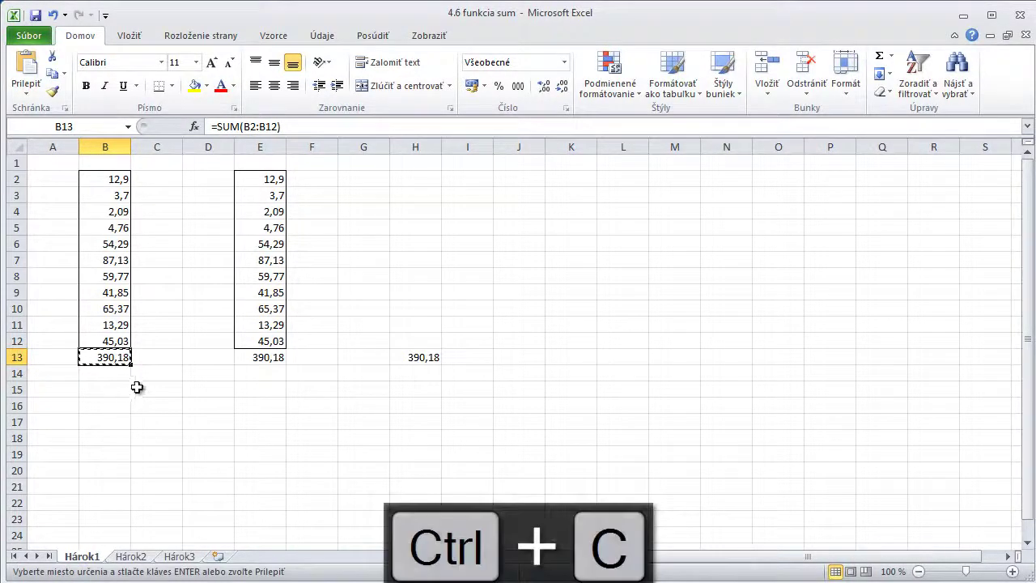
pyautogui.click(153, 360)
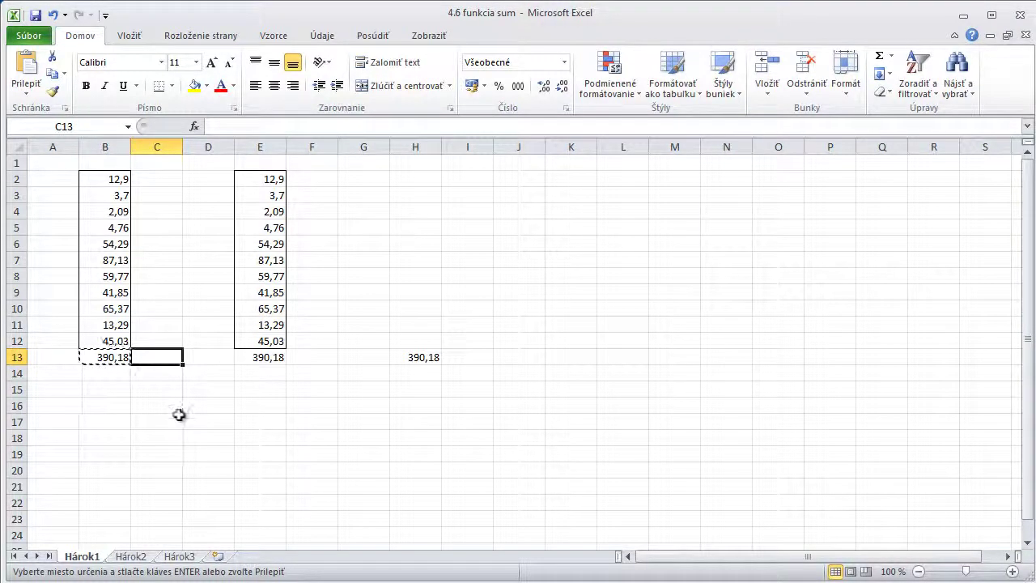
pyautogui.hotkey('ctrl', 'v')
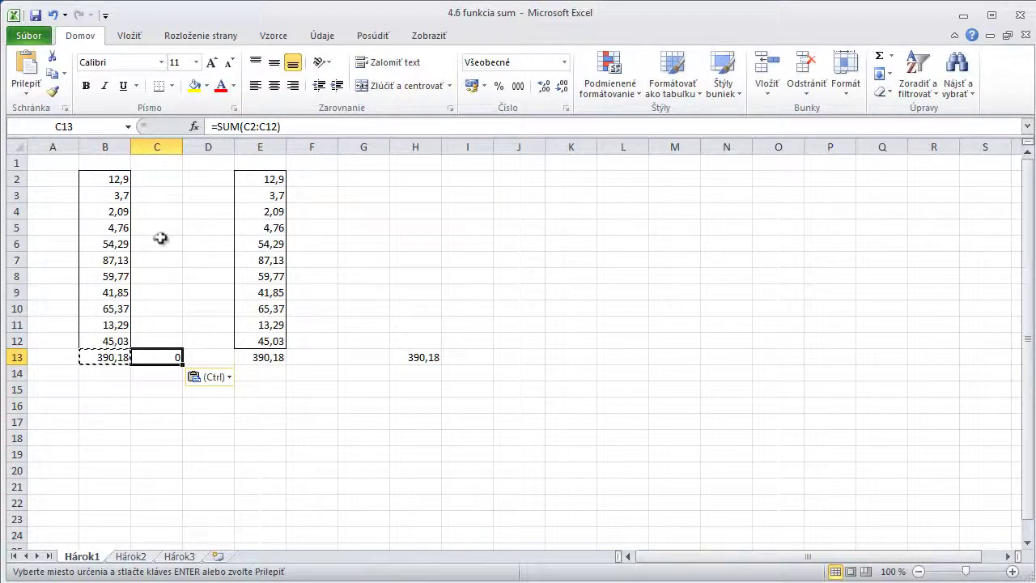
pyautogui.moveTo(118, 182); pyautogui.dragTo(113, 341)
# Paste B2:B12 into column C so C13 totals 390,18, then undo twice to empty column C
pyautogui.hotkey('ctrl', 'c')
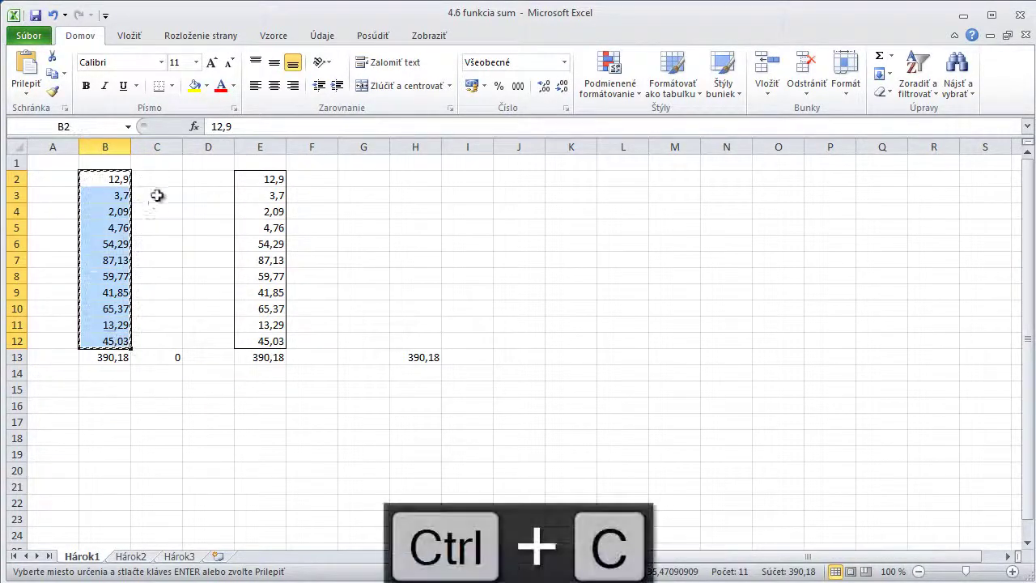
pyautogui.click(156, 179)
pyautogui.hotkey('ctrl', 'v')
pyautogui.click(162, 358)
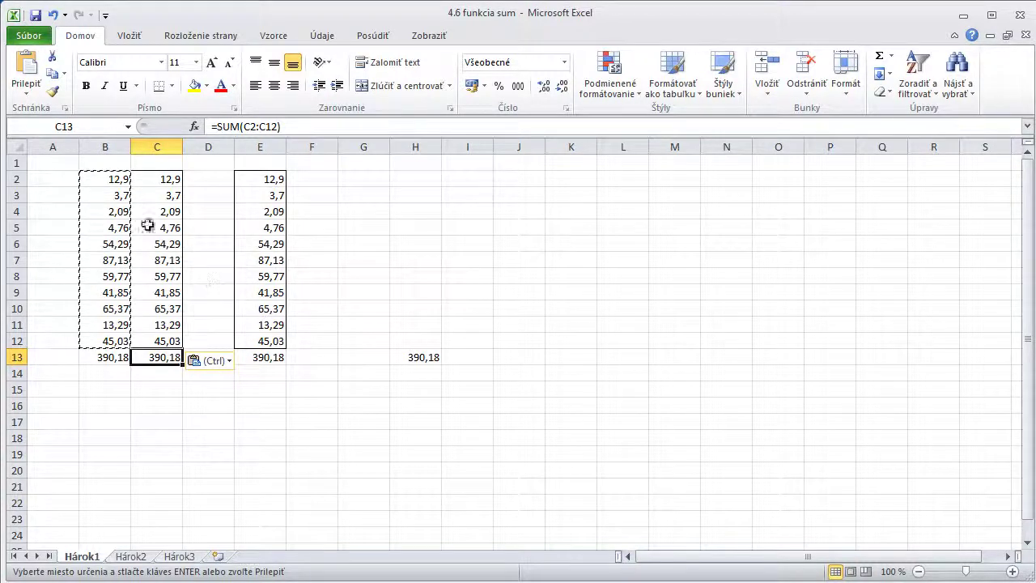
pyautogui.click(52, 14)
pyautogui.click(52, 14)
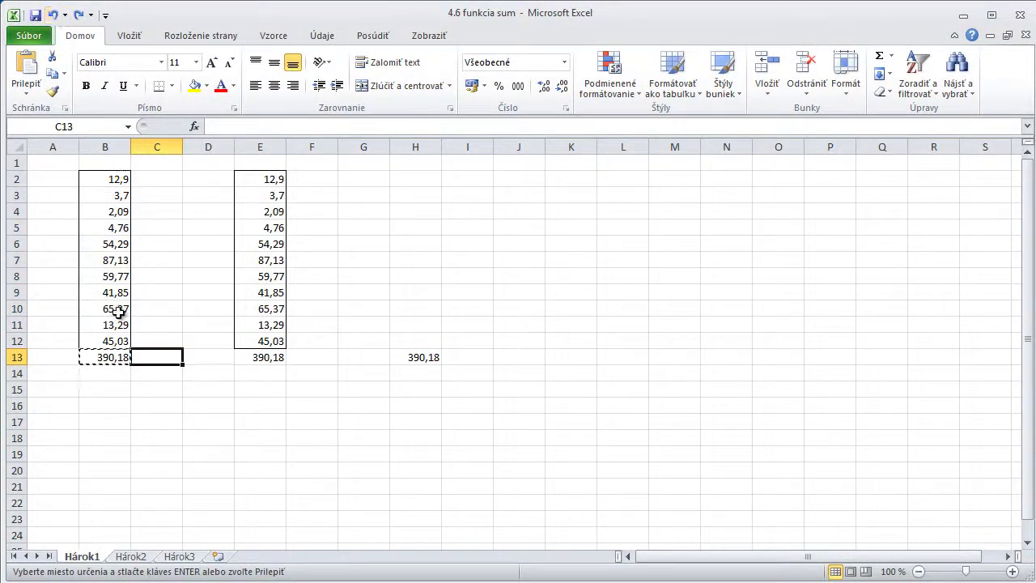
# Copy B13 and paste it into C13 as the plain value 390,18 using Paste Values
pyautogui.click(111, 359)
pyautogui.hotkey('ctrl', 'c')
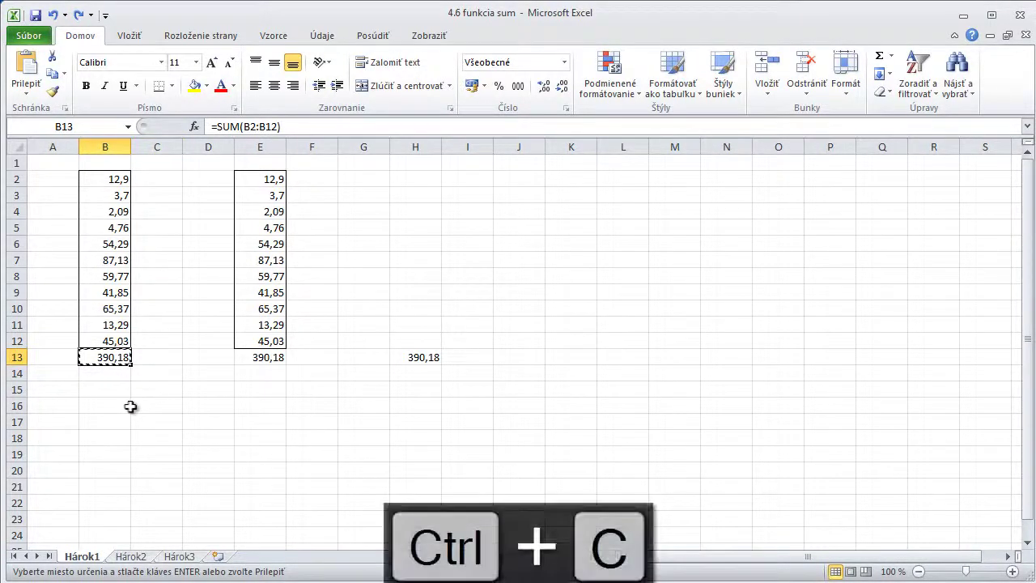
pyautogui.click(156, 357)
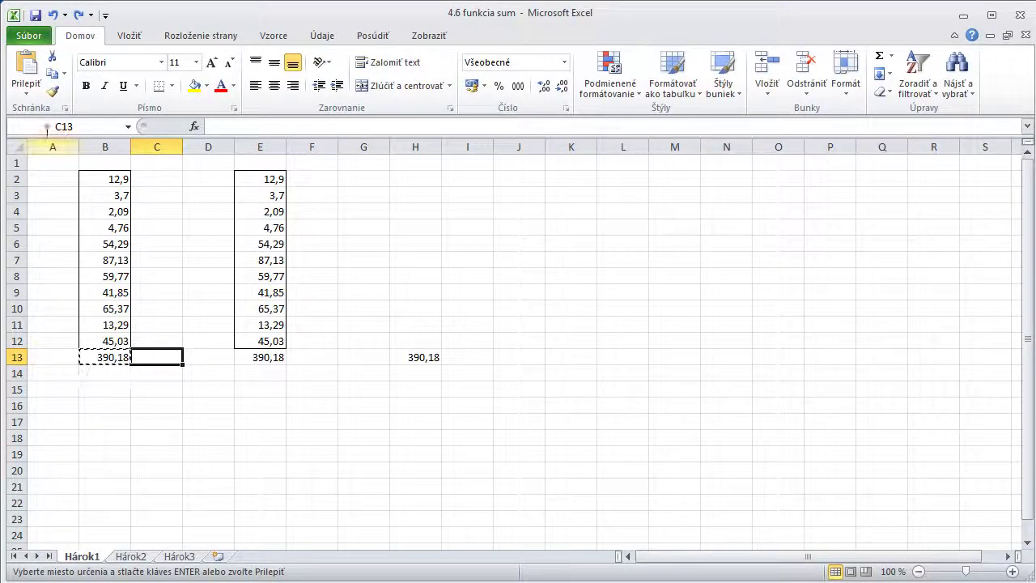
pyautogui.click(27, 98)
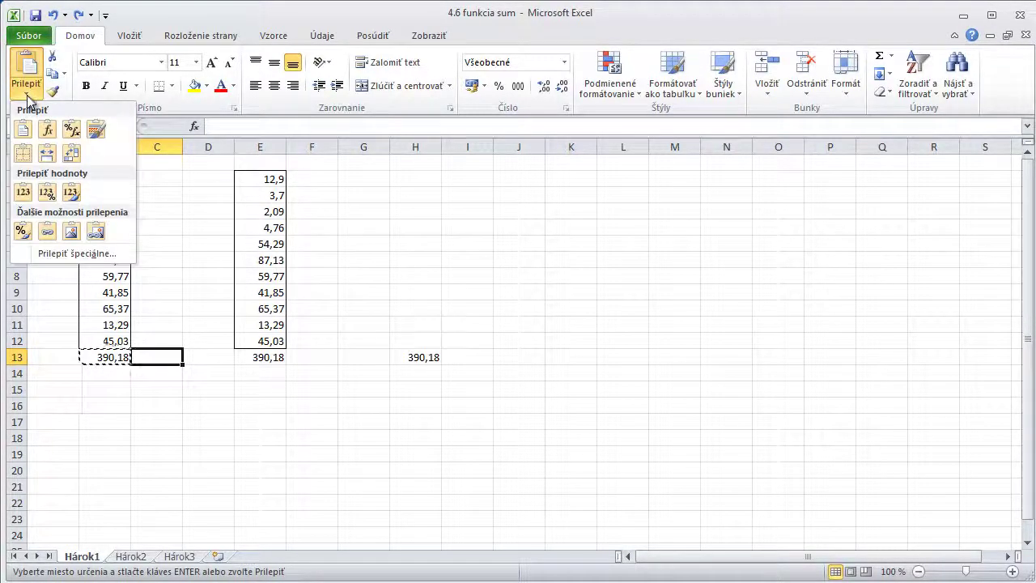
pyautogui.click(23, 193)
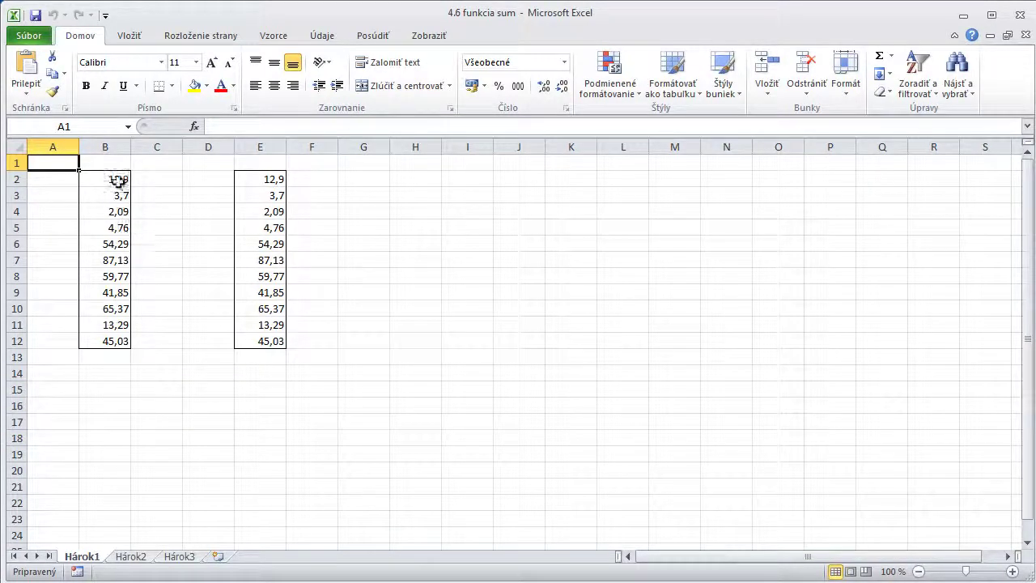
pyautogui.moveTo(118, 182); pyautogui.dragTo(117, 341)
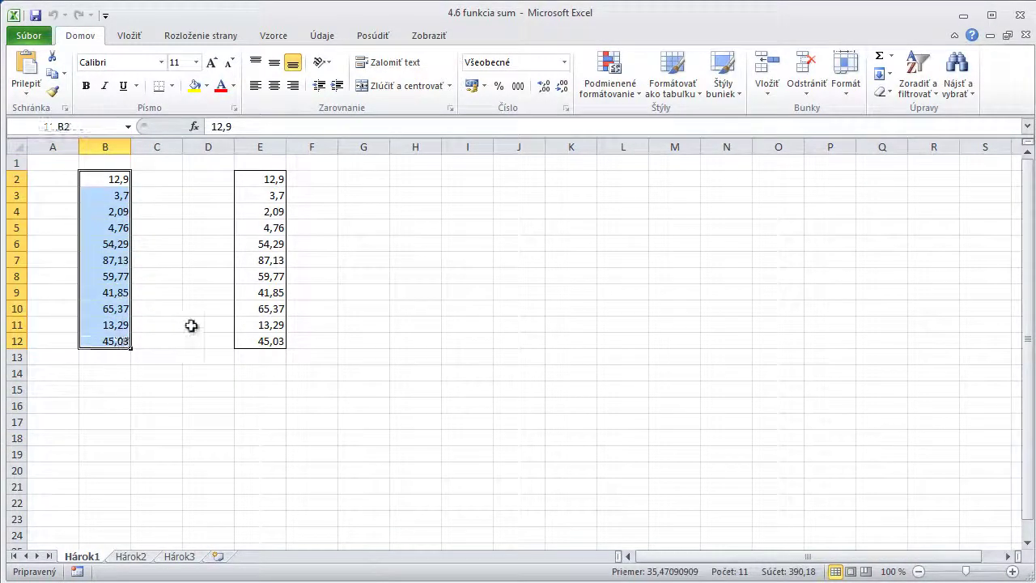
pyautogui.click(123, 357)
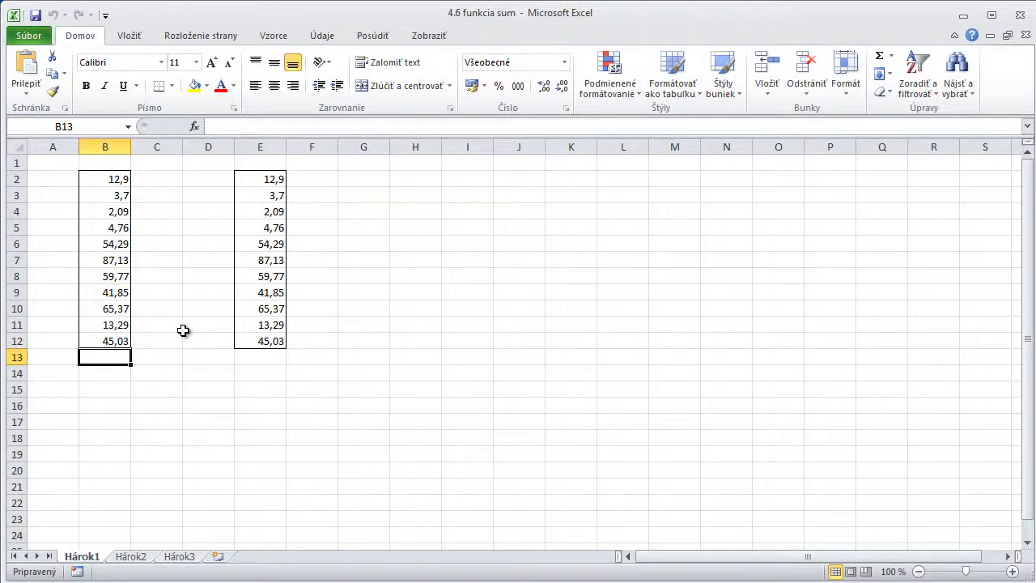
pyautogui.write('=')
pyautogui.click(103, 180)
pyautogui.write('+')
pyautogui.click(106, 197)
pyautogui.write('+')
pyautogui.click(125, 212)
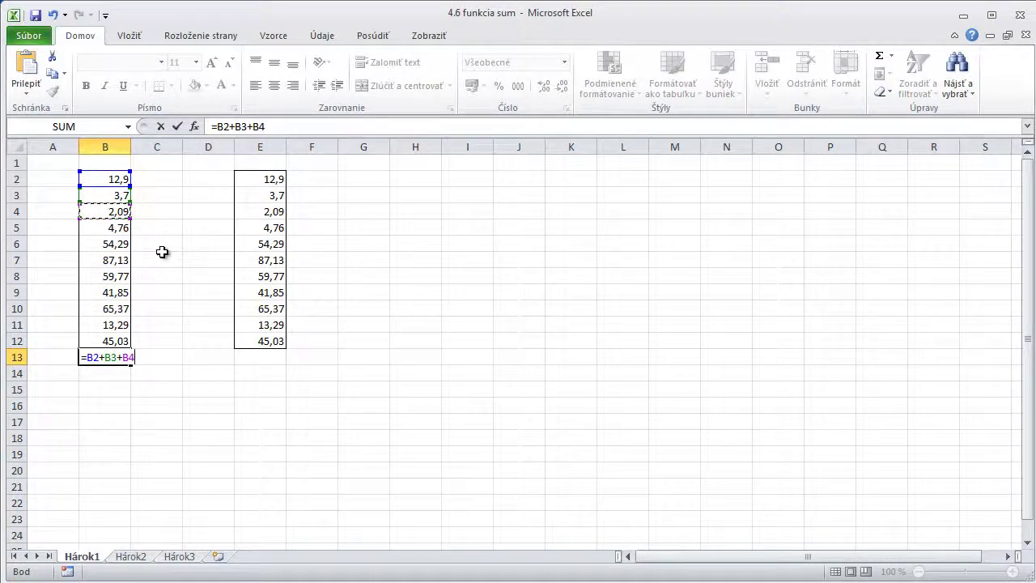
pyautogui.press('BackSpace')
pyautogui.press('BackSpace')
pyautogui.press('BackSpace')
pyautogui.press('BackSpace')
pyautogui.press('BackSpace')
pyautogui.press('BackSpace')
pyautogui.press('BackSpace')
pyautogui.press('BackSpace')
pyautogui.press('BackSpace')
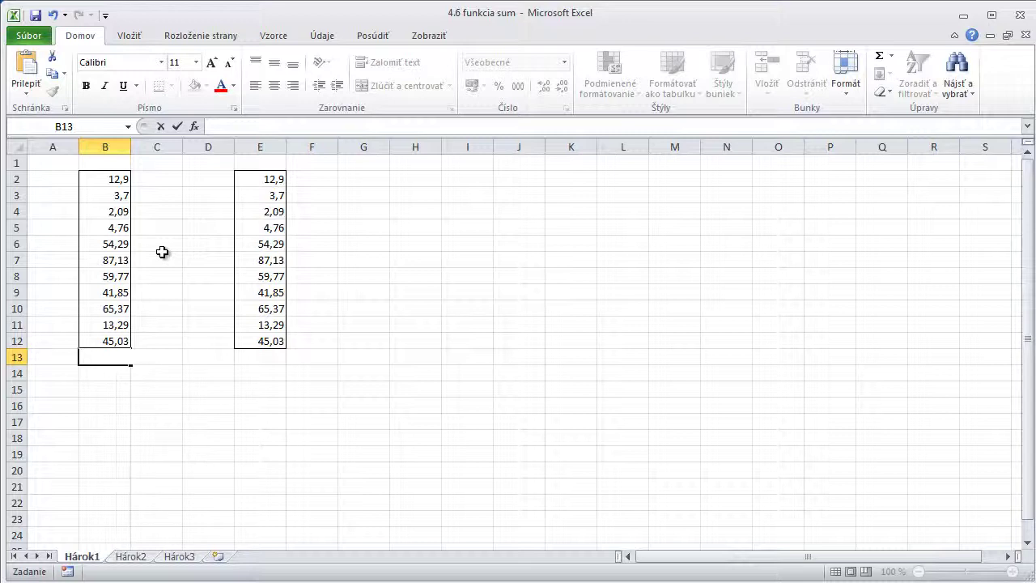
# In B13 enter =sum( with B2;B3;B4;B5 arguments, delete them, and restart the range at B2
pyautogui.write('=sum')
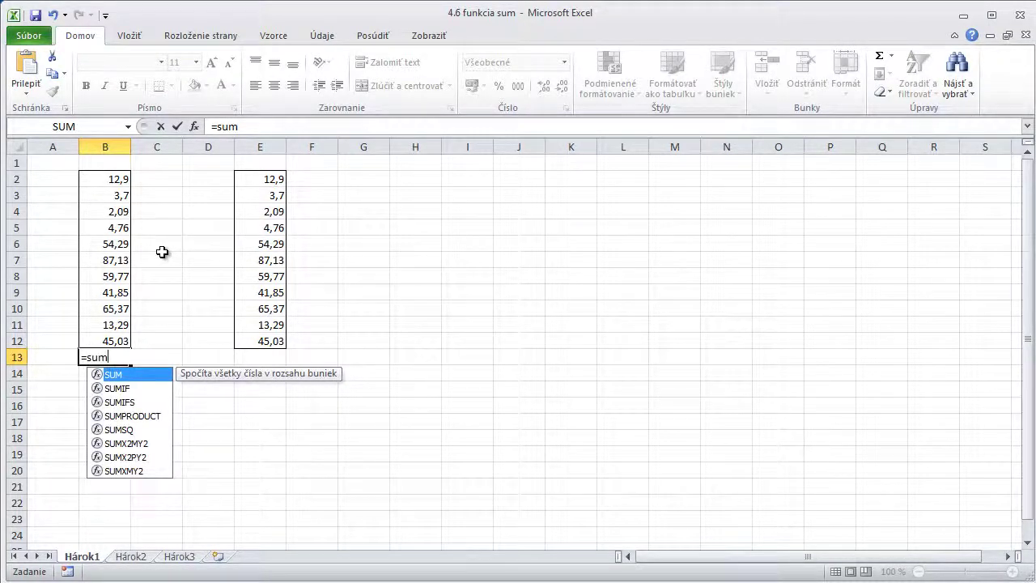
pyautogui.write('(')
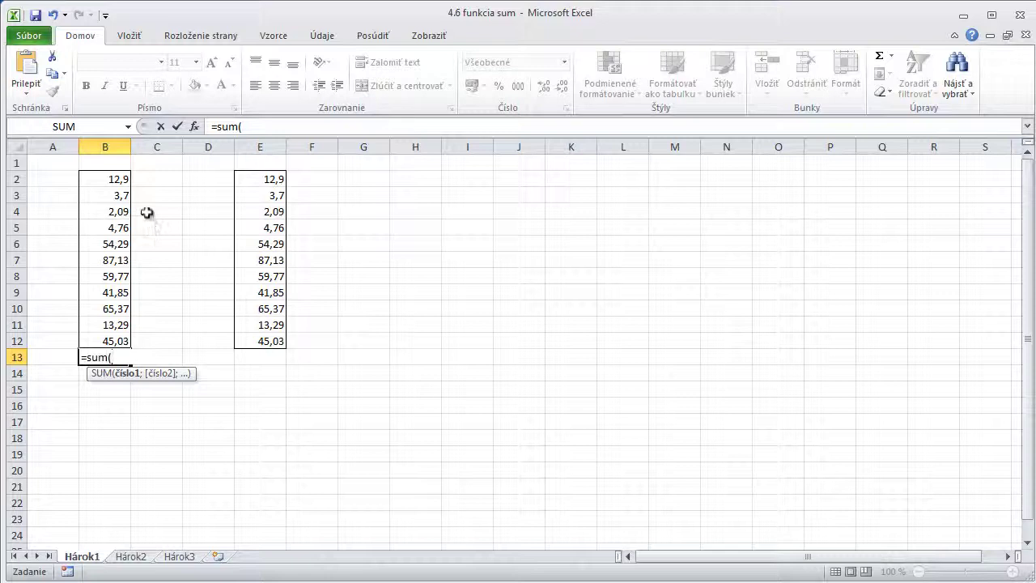
pyautogui.click(121, 180)
pyautogui.write(';')
pyautogui.click(119, 198)
pyautogui.write(';')
pyautogui.click(119, 212)
pyautogui.write(';')
pyautogui.click(120, 229)
pyautogui.write(';')
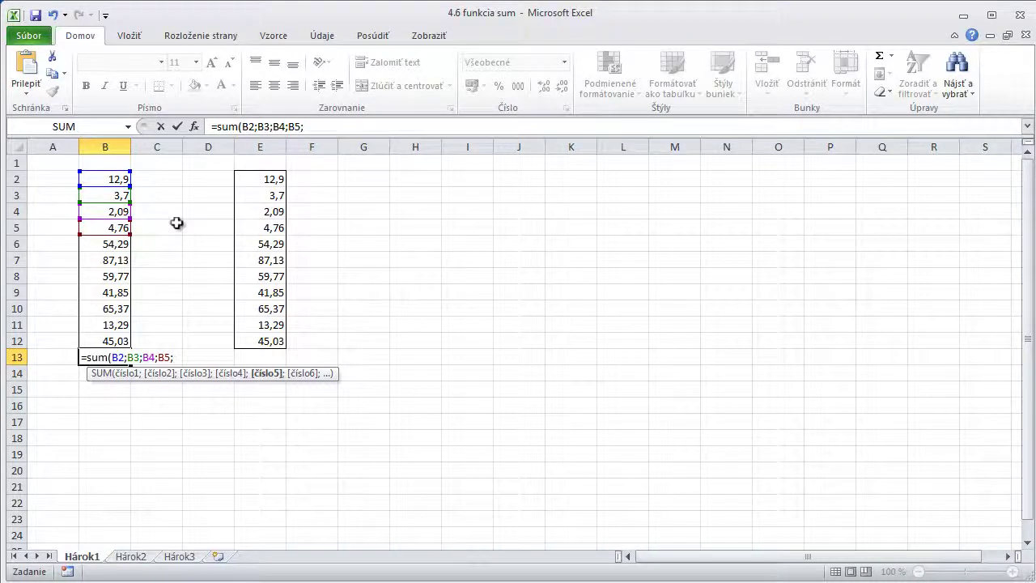
pyautogui.press('BackSpace')
pyautogui.press('BackSpace')
pyautogui.press('BackSpace')
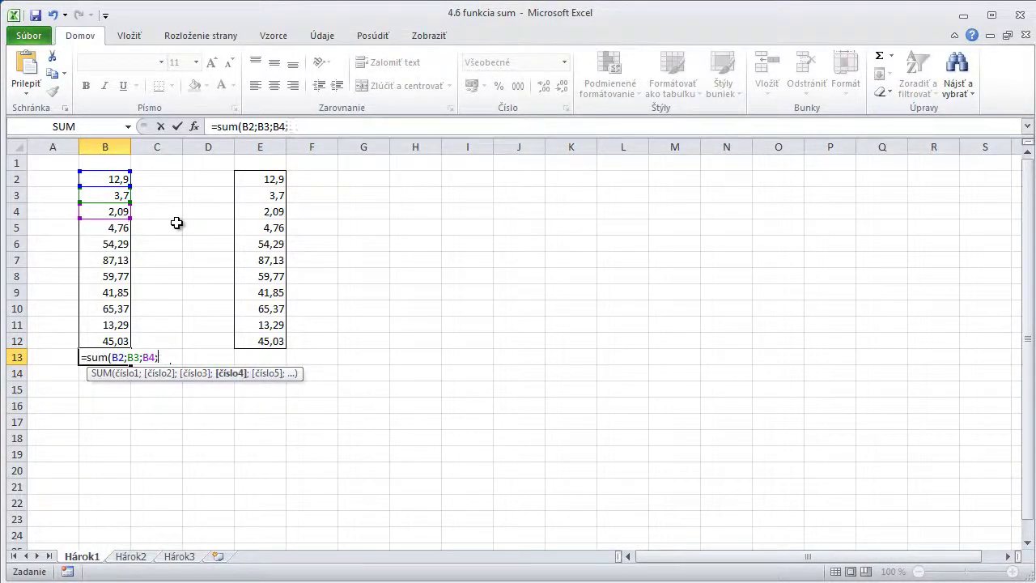
pyautogui.press('BackSpace')
pyautogui.press('BackSpace')
pyautogui.press('BackSpace')
pyautogui.press('BackSpace')
pyautogui.press('BackSpace')
pyautogui.press('BackSpace')
pyautogui.press('BackSpace')
pyautogui.press('BackSpace')
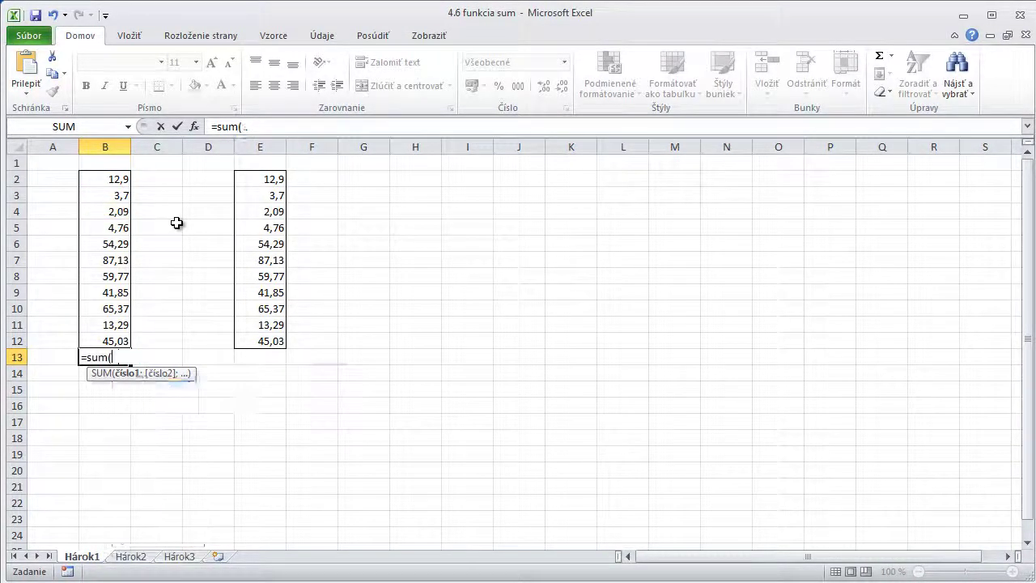
pyautogui.click(121, 180)
# Extend the SUM range from B2 to B12 and confirm, so B13 shows 390,18
pyautogui.moveTo(120, 190); pyautogui.dragTo(122, 337)
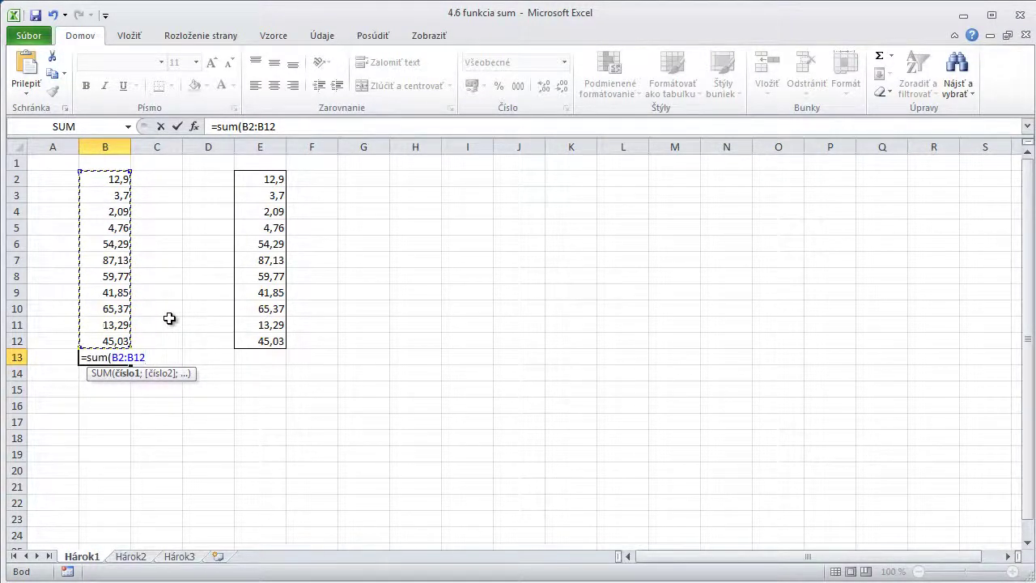
pyautogui.hotkey('ctrl', 'Return')
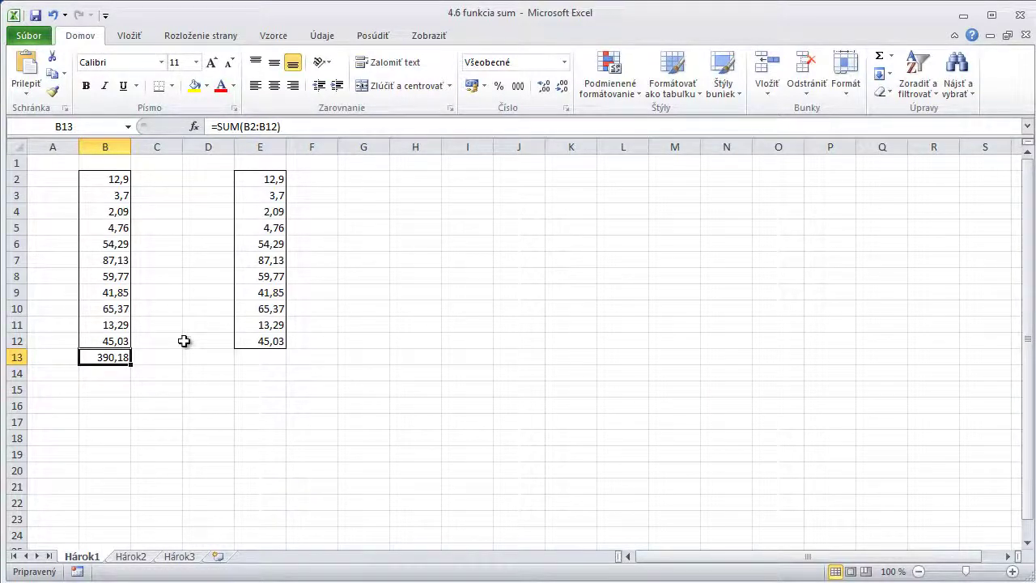
# Check the E2:E12 numbers, then AutoSum E13 to =SUM(E2:E12), showing 390,18
pyautogui.click(255, 356)
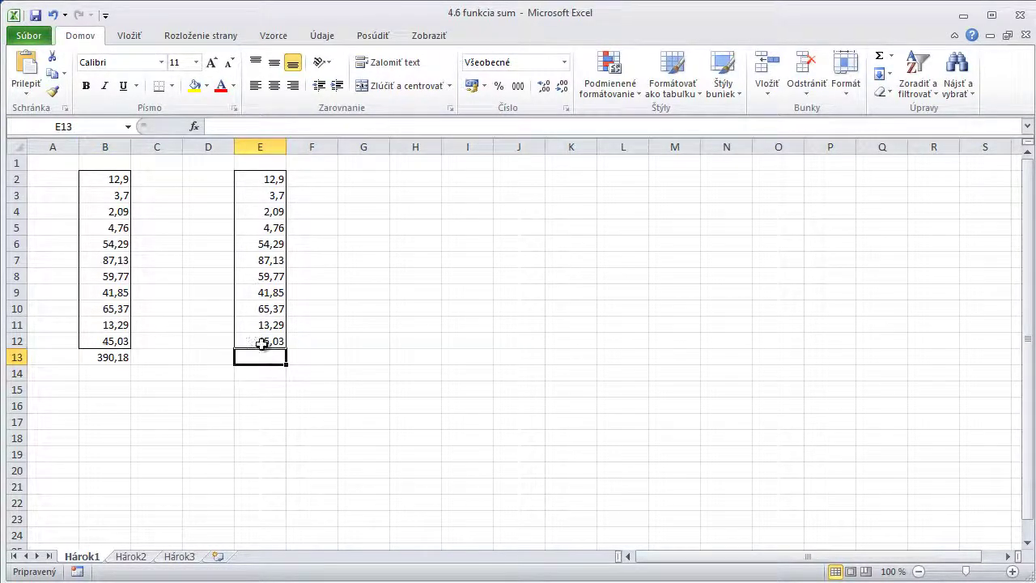
pyautogui.moveTo(261, 341); pyautogui.dragTo(271, 179)
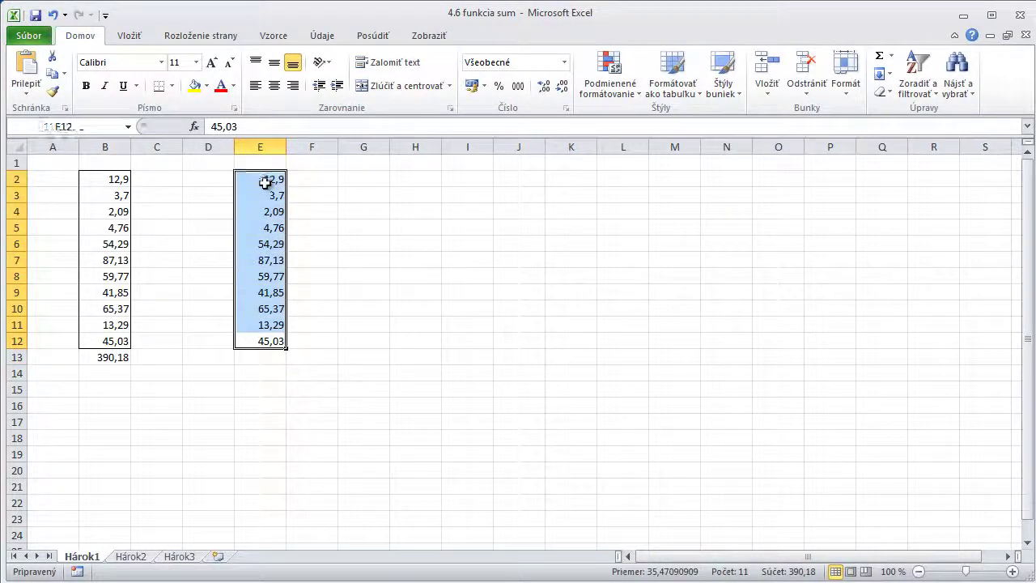
pyautogui.click(261, 358)
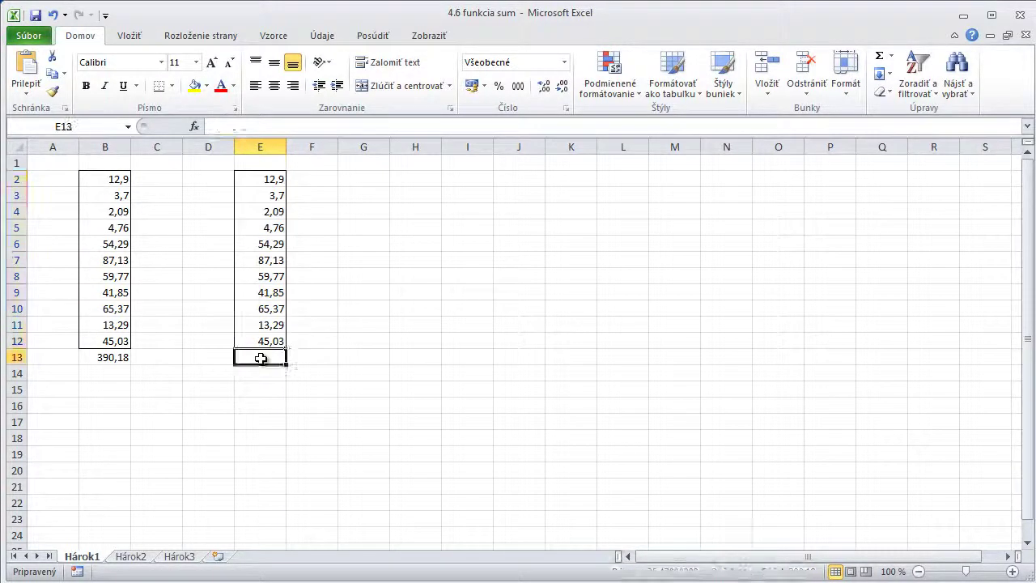
pyautogui.click(880, 60)
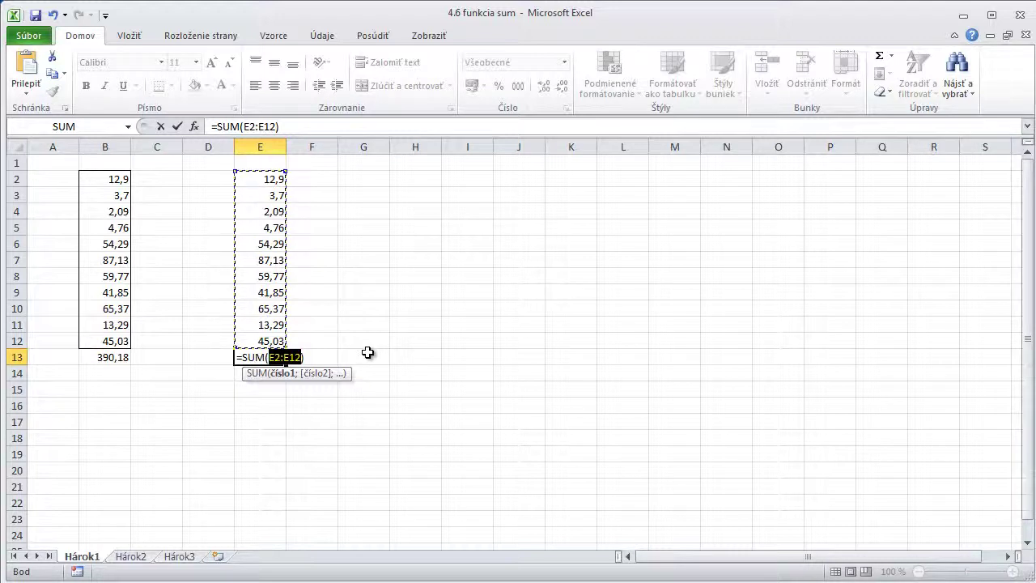
pyautogui.hotkey('ctrl', 'Return')
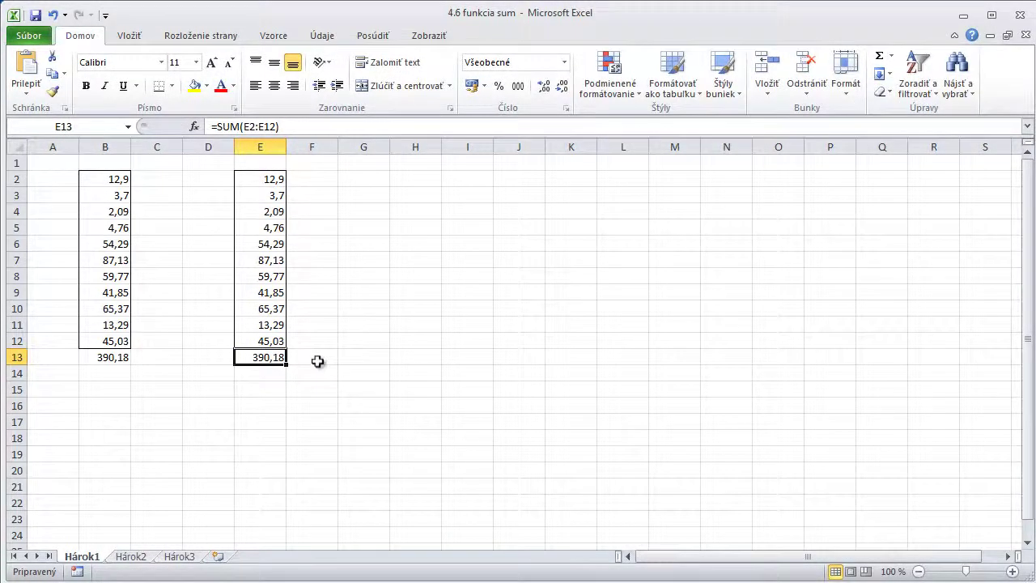
# Add an AutoSum total of E2:E12 in H13, showing 390,18
pyautogui.moveTo(275, 179); pyautogui.dragTo(278, 341)
pyautogui.click(413, 359)
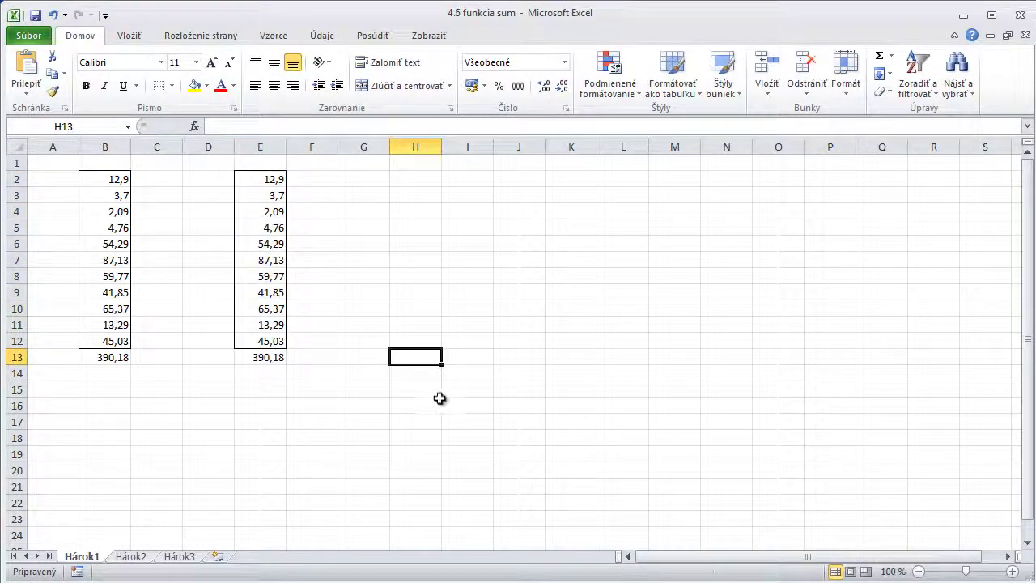
pyautogui.click(880, 55)
pyautogui.moveTo(273, 178); pyautogui.dragTo(272, 341)
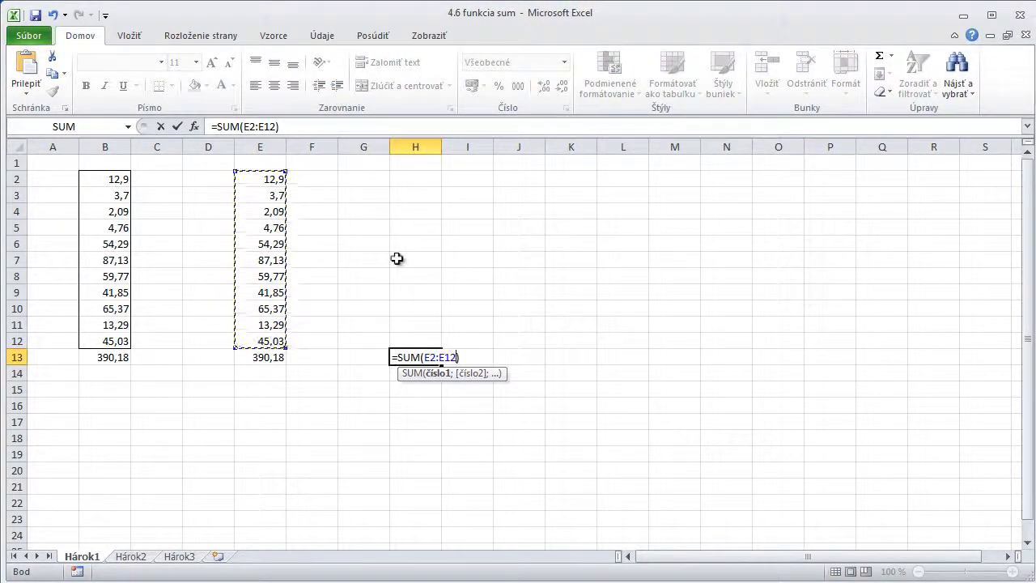
pyautogui.hotkey('ctrl', 'Return')
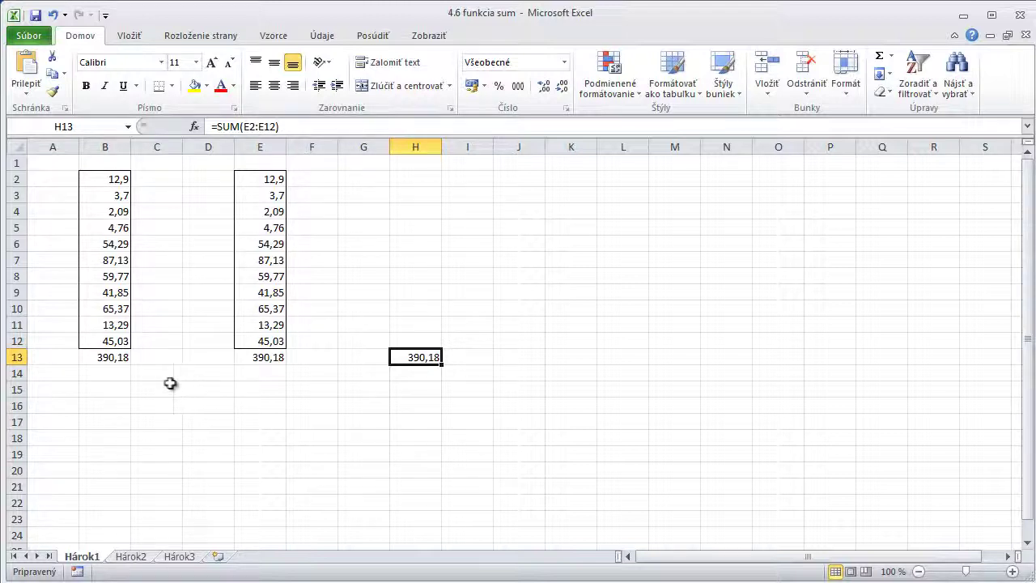
pyautogui.click(126, 358)
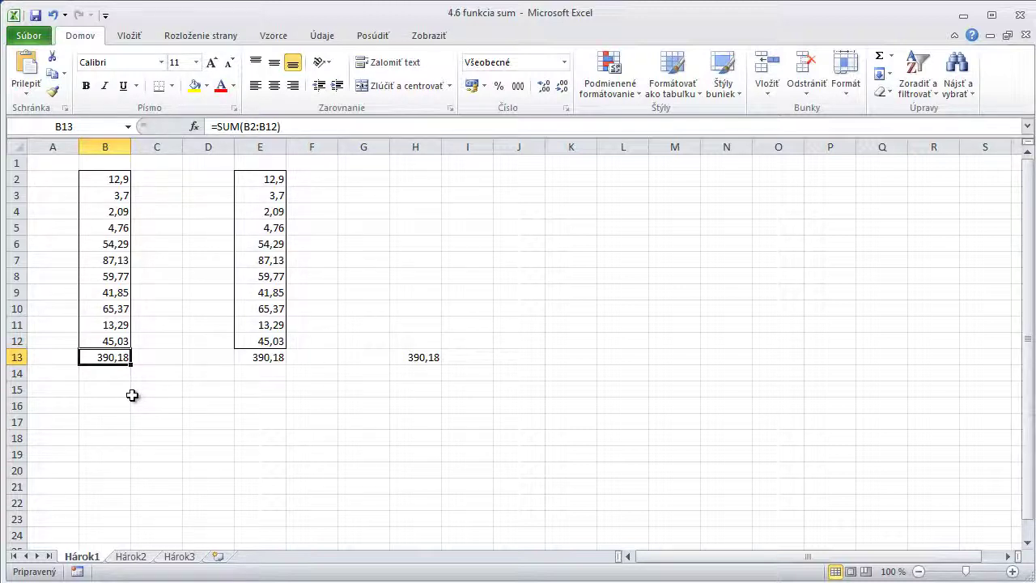
# Copy the B13 total formula into C13, where it becomes =SUM(C2:C12) and shows 0
pyautogui.hotkey('ctrl', 'c')
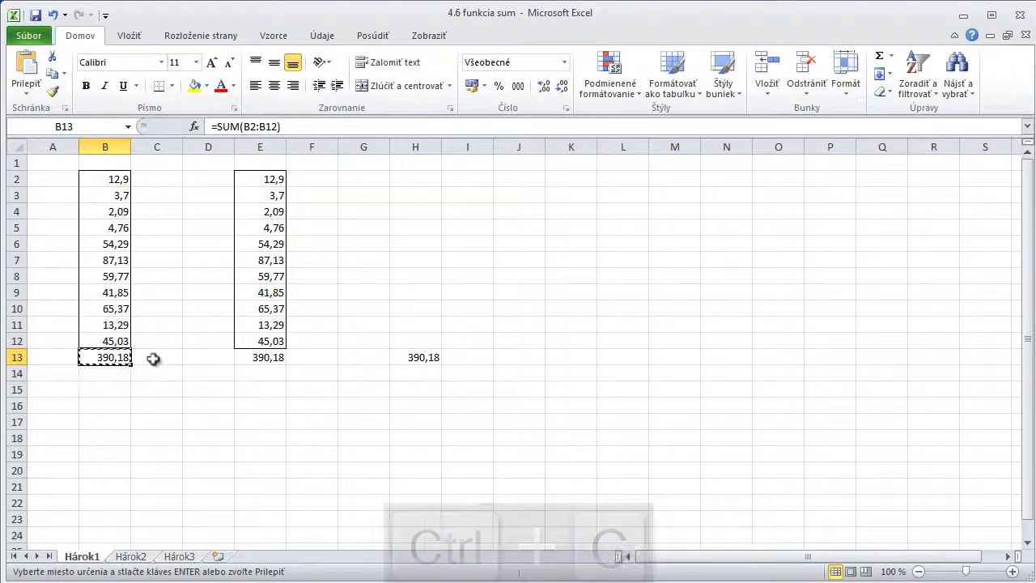
pyautogui.click(153, 357)
pyautogui.hotkey('ctrl', 'v')
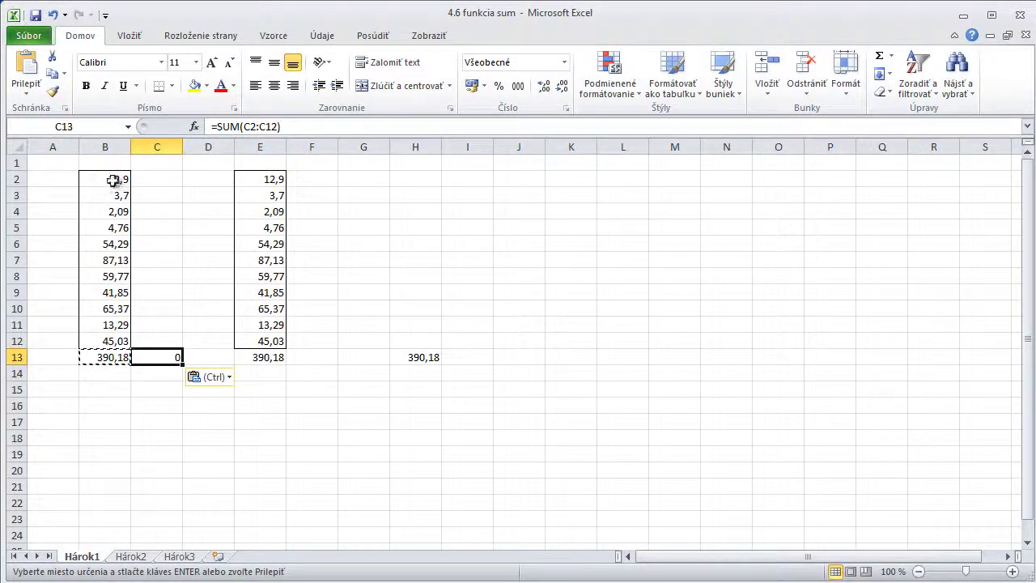
# Copy the column B numbers B2:B12 into column C starting at C2
pyautogui.moveTo(118, 179); pyautogui.dragTo(119, 340)
pyautogui.hotkey('ctrl', 'c')
pyautogui.click(157, 179)
pyautogui.hotkey('ctrl', 'v')
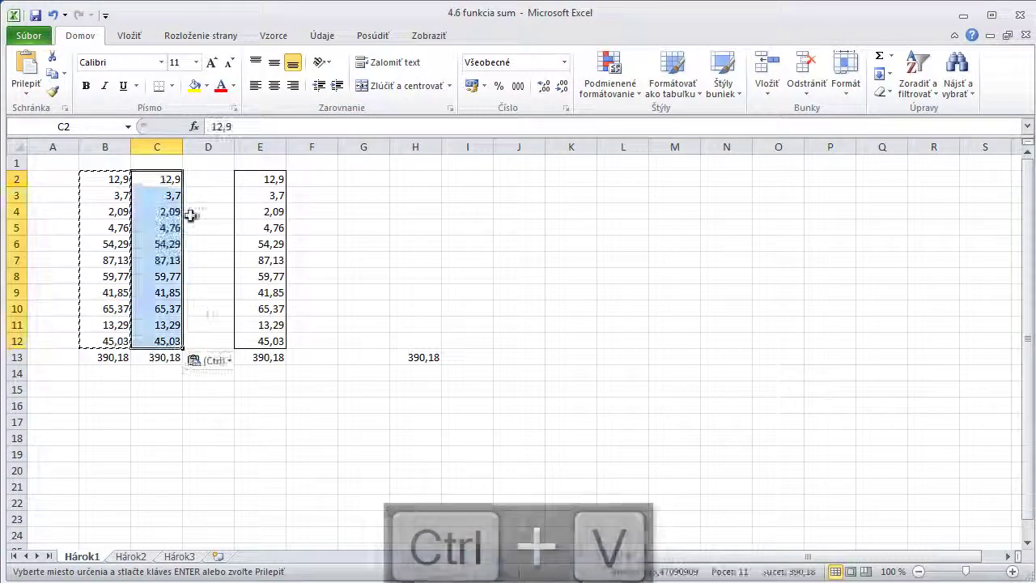
# Check the recalculated C13 total, then undo both pastes so column C is empty
pyautogui.click(162, 357)
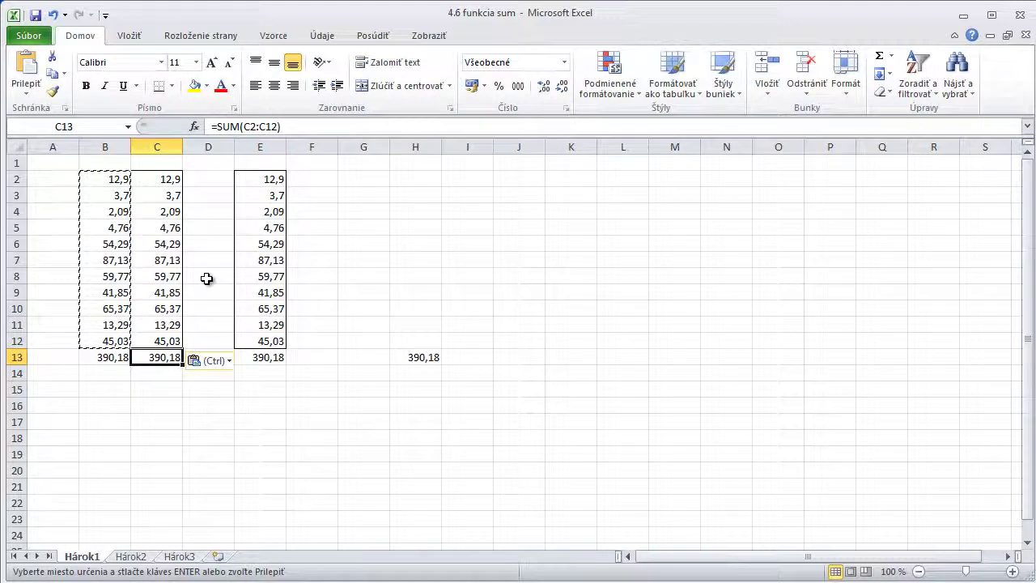
pyautogui.click(54, 15)
pyautogui.click(53, 15)
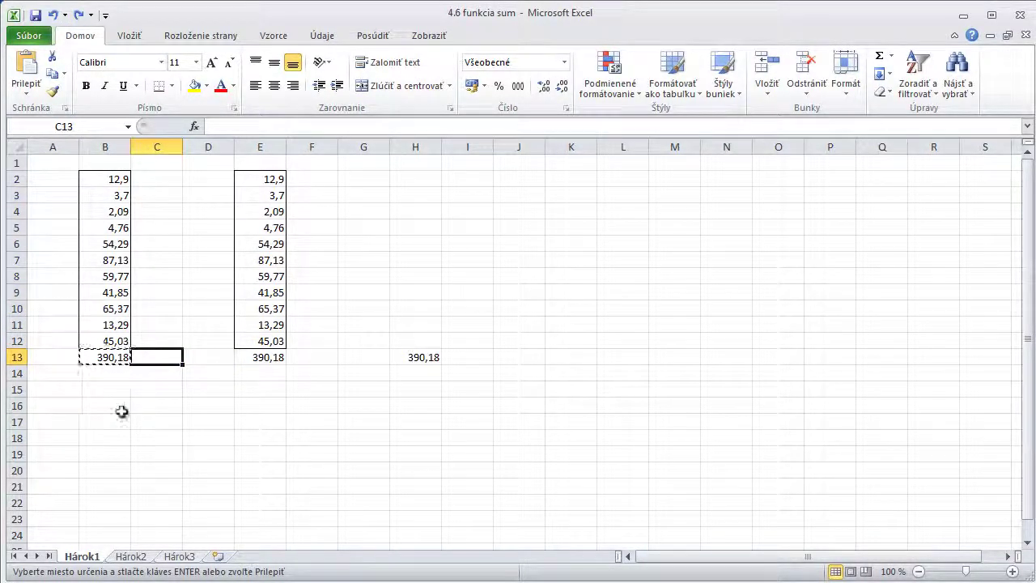
# Paste B13's total into C13 as the plain value 390,18 using Paste Values
pyautogui.click(111, 359)
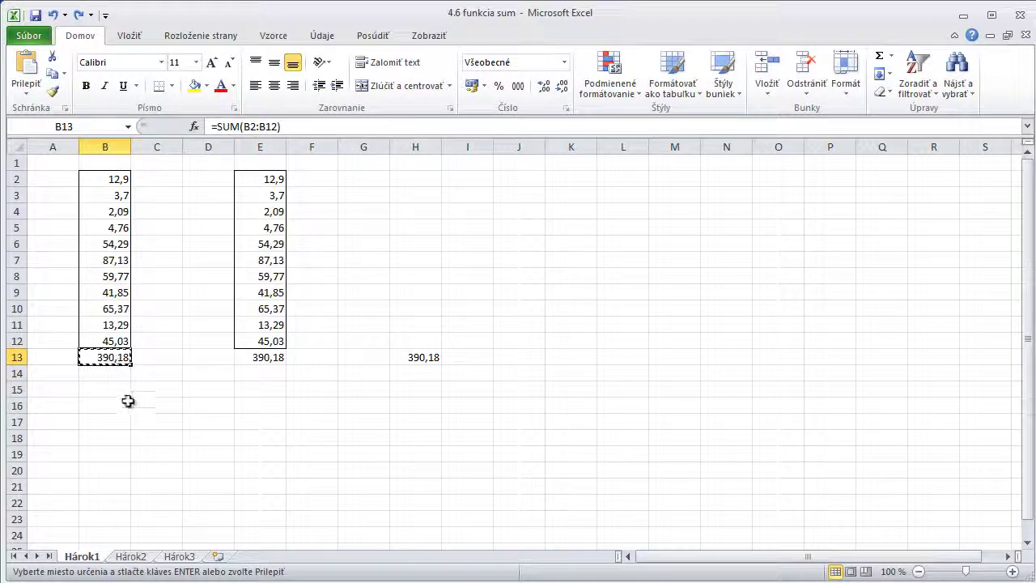
pyautogui.hotkey('ctrl', 'c')
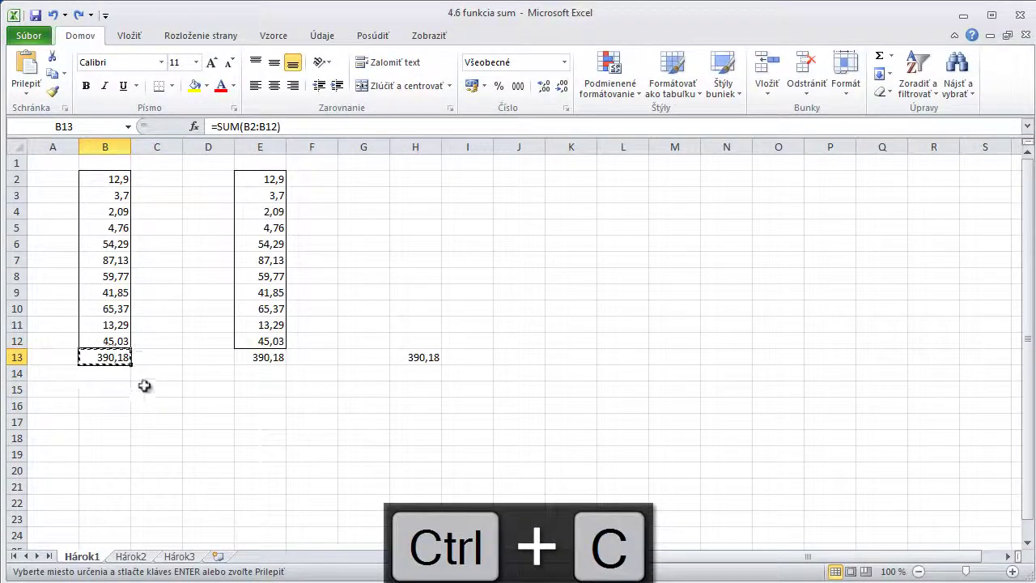
pyautogui.click(155, 356)
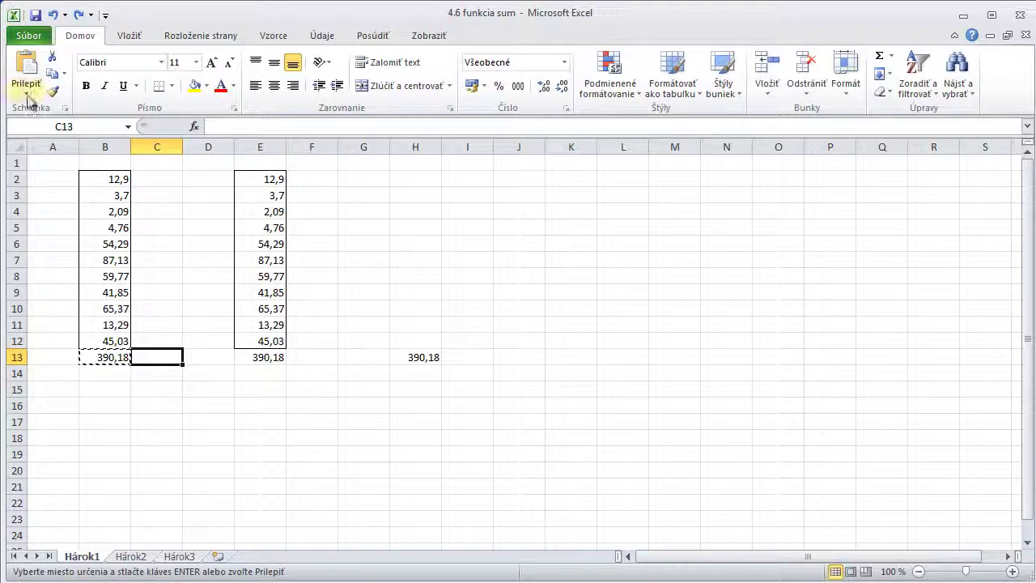
pyautogui.click(27, 92)
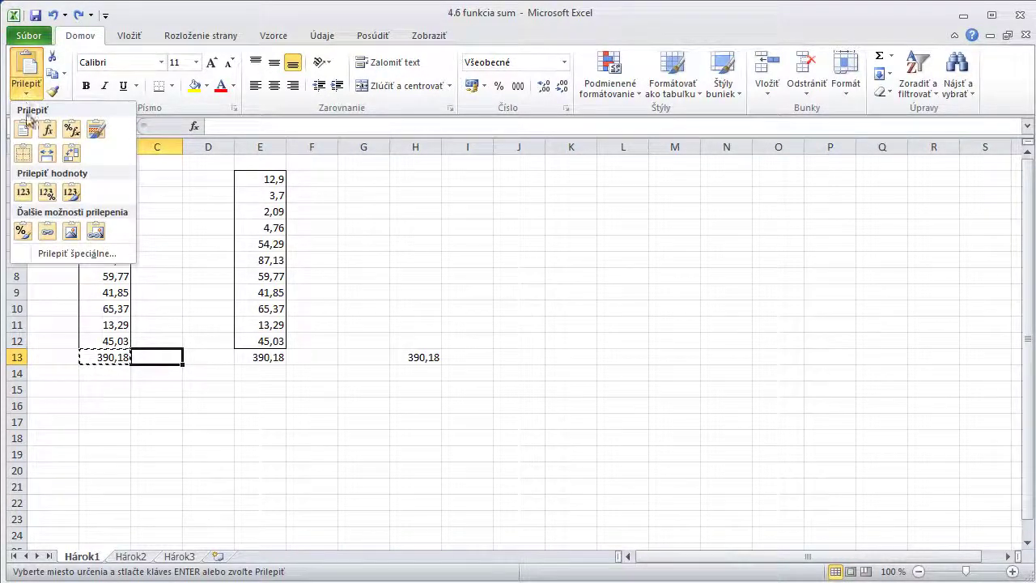
pyautogui.click(23, 192)
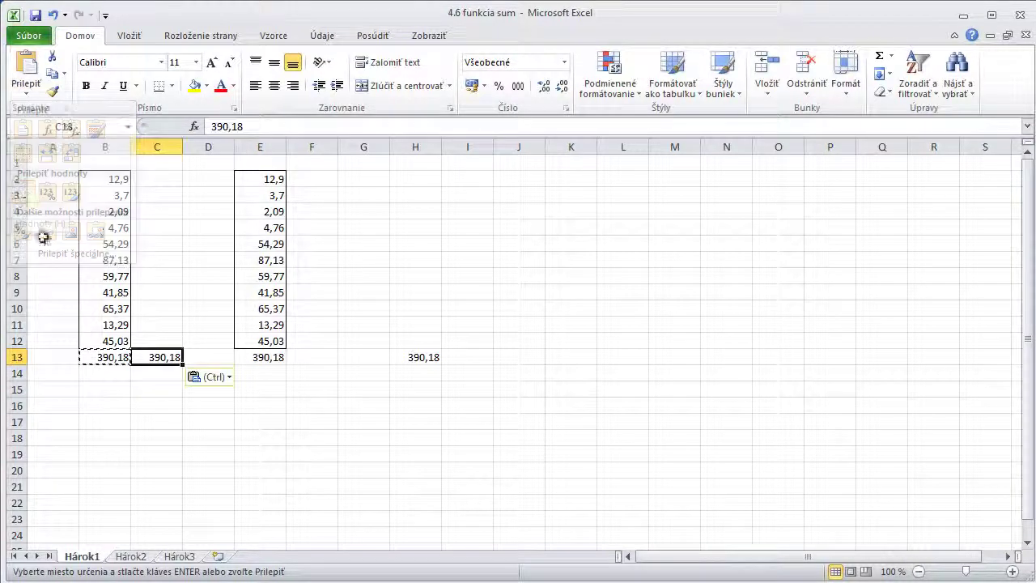